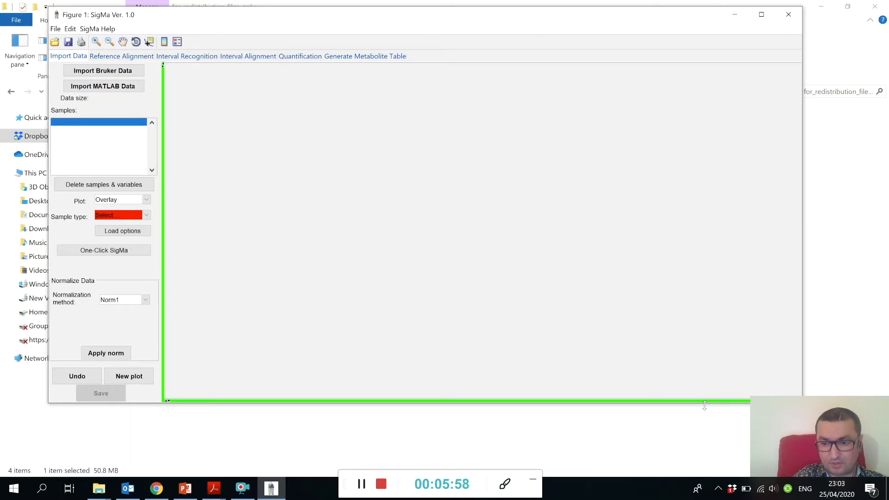
Enlarge the SigMa window and import the MATLAB dataset urine_normal from the MATLAB DATASETS folder of the example NMR data
{"action": "left_click_drag", "start_coordinate": [704, 403], "coordinate": [702, 431]}
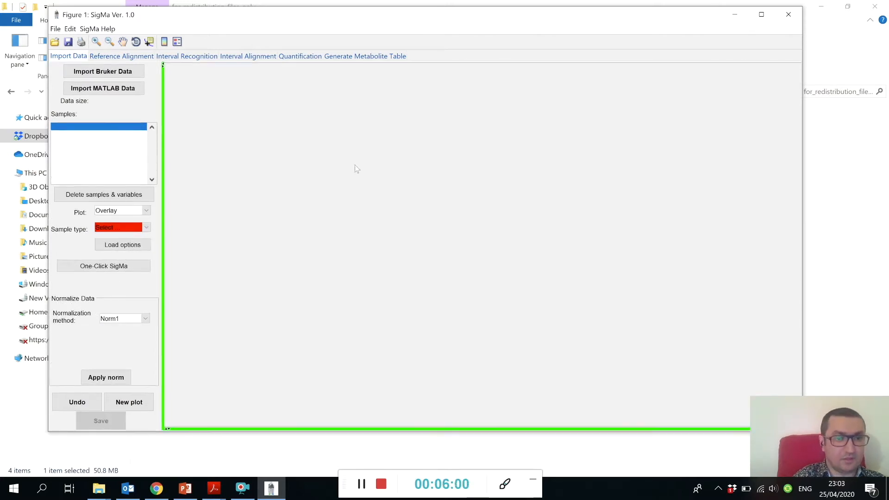
{"action": "left_click", "coordinate": [131, 91]}
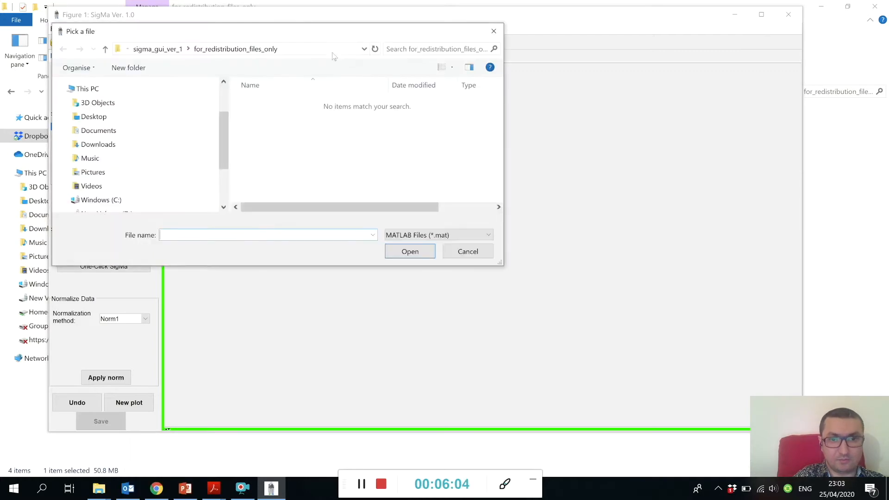
{"action": "left_click", "coordinate": [332, 51]}
{"action": "key", "text": "ctrl+v"}
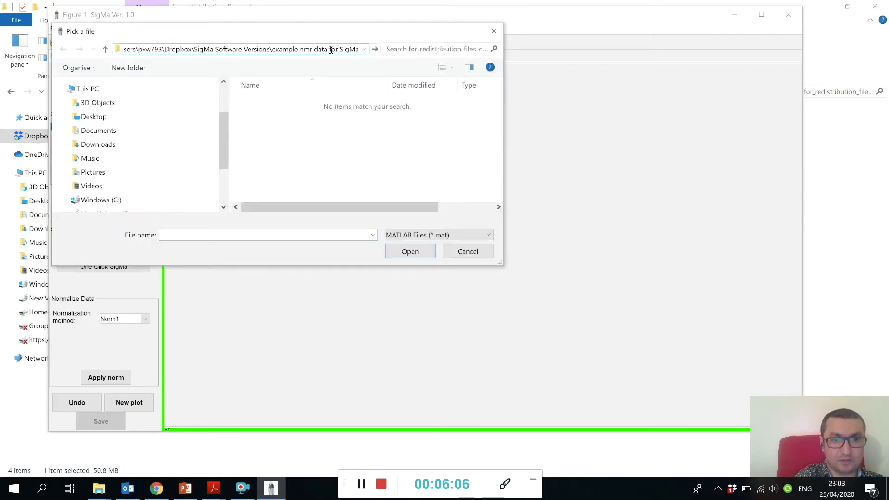
{"action": "key", "text": "Return"}
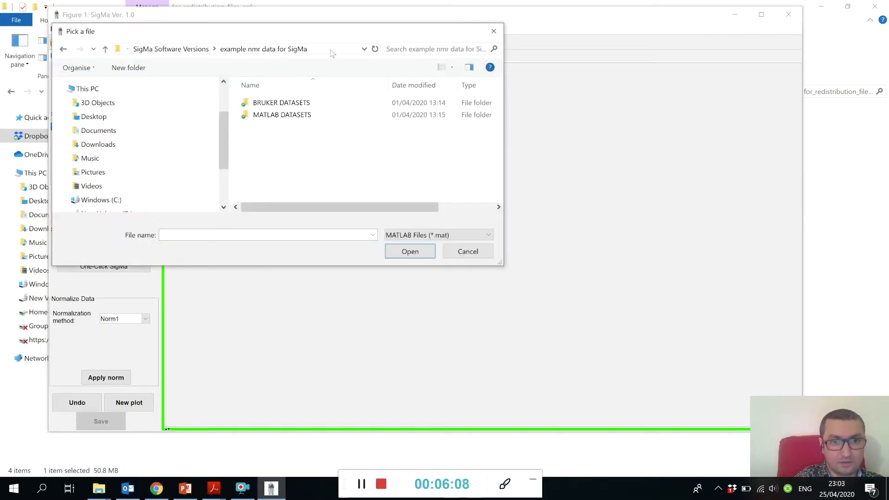
{"action": "double_click", "coordinate": [283, 116]}
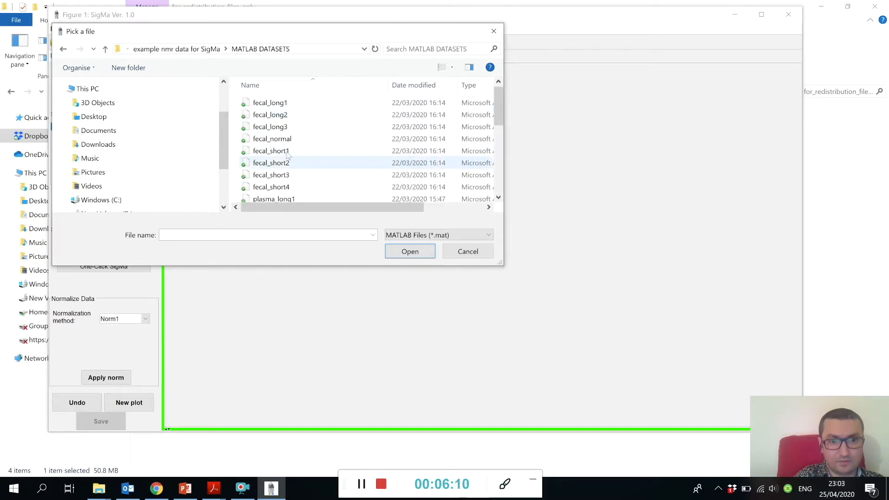
{"action": "left_click_drag", "start_coordinate": [499, 111], "coordinate": [497, 170]}
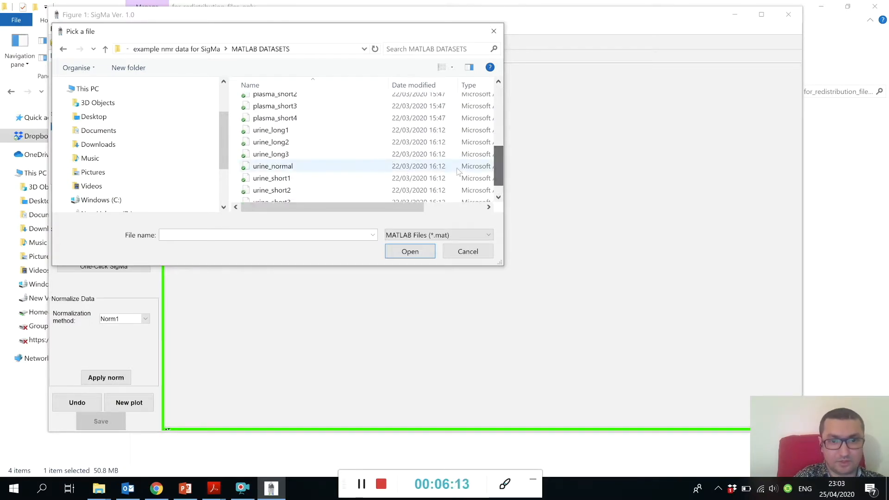
{"action": "left_click", "coordinate": [315, 166]}
{"action": "left_click", "coordinate": [417, 251]}
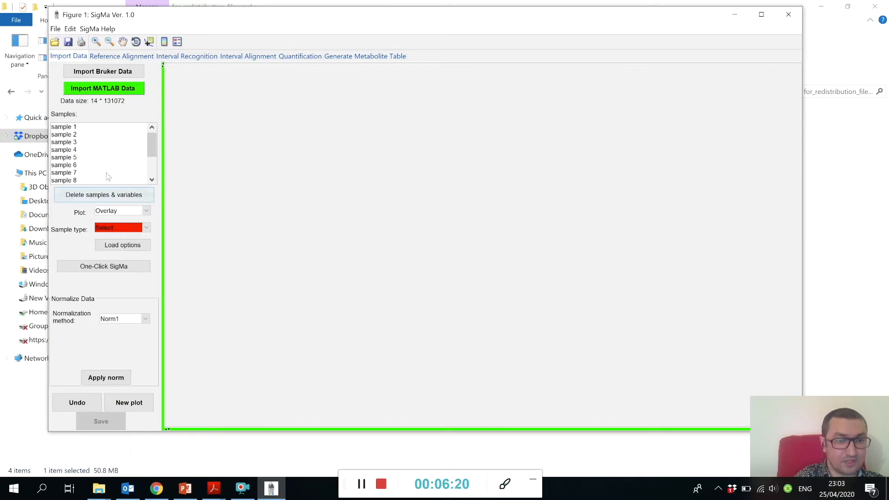
Set the sample type to Urine and plot the spectra of samples 1 to 14 as an overlay
{"action": "left_click", "coordinate": [147, 229]}
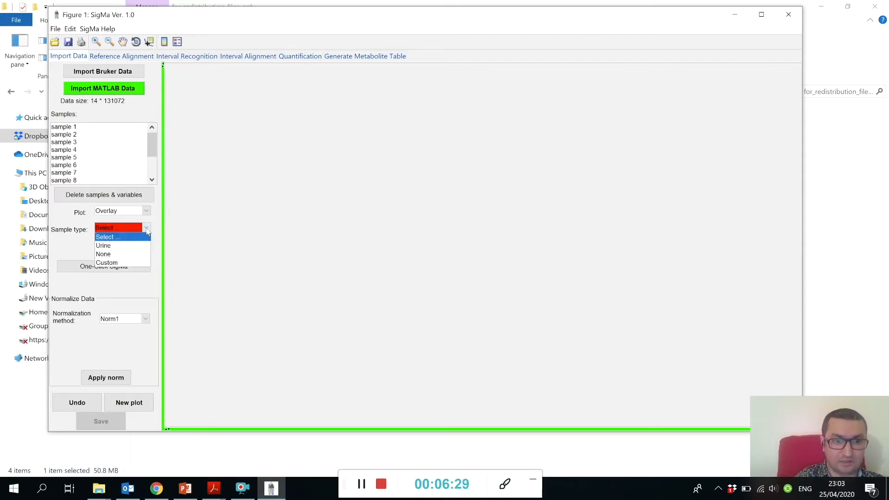
{"action": "left_click", "coordinate": [130, 246]}
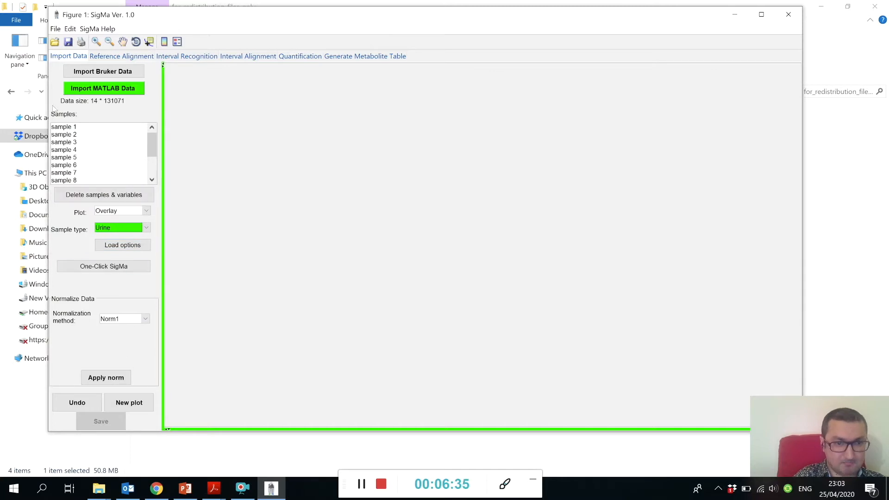
{"action": "left_click_drag", "start_coordinate": [71, 127], "coordinate": [77, 158]}
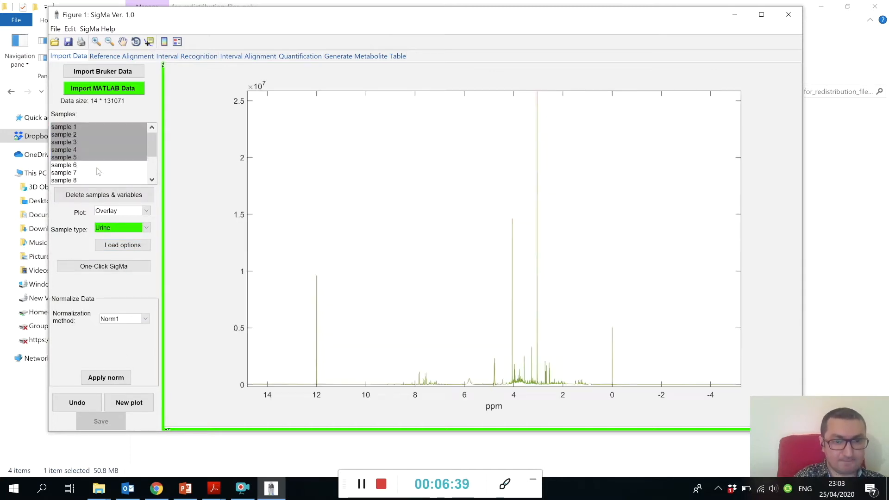
{"action": "left_click", "coordinate": [98, 180], "text": "shift"}
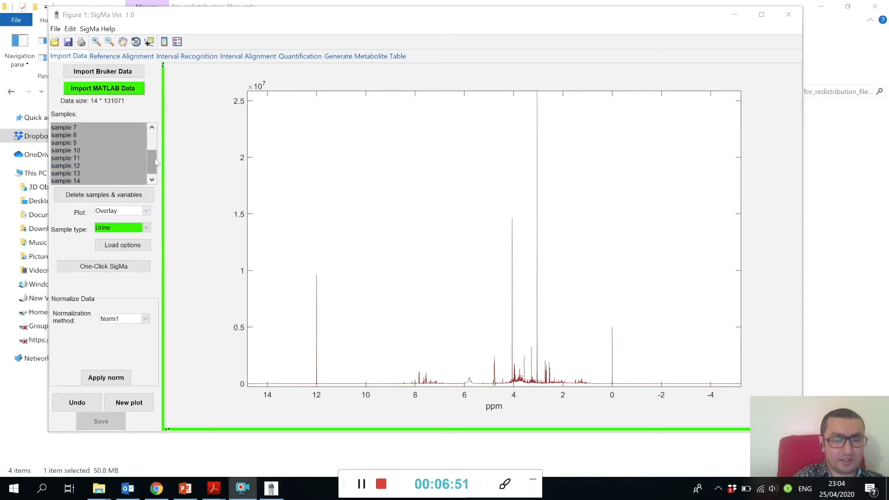
{"action": "mouse_move", "coordinate": [156, 161]}
{"action": "left_mouse_down"}
{"action": "mouse_move", "coordinate": [150, 138]}
{"action": "mouse_move", "coordinate": [151, 155]}
{"action": "left_mouse_up"}
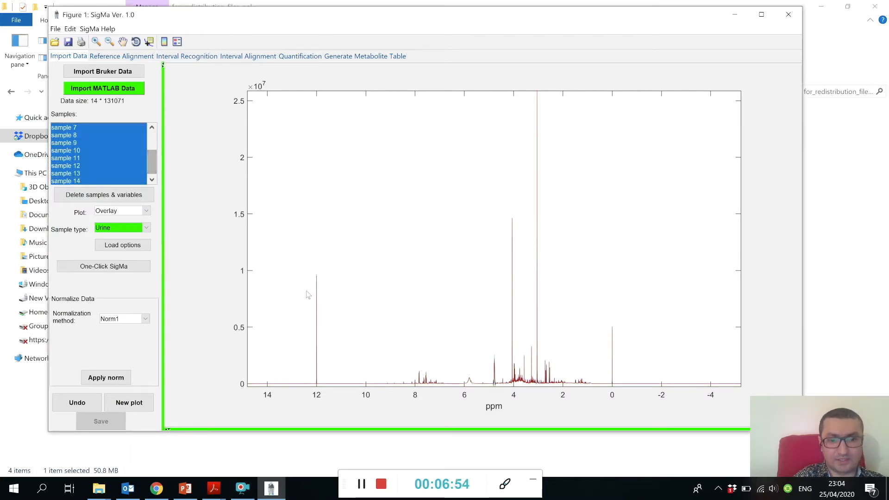
Examine the signal at 12 ppm in the overlaid spectra up close and return to the full spectrum
{"action": "left_click", "coordinate": [96, 43]}
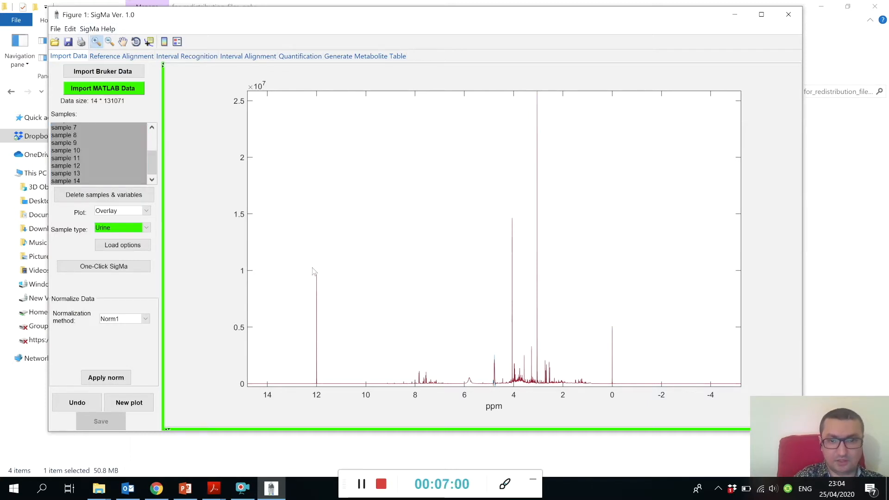
{"action": "left_click_drag", "start_coordinate": [313, 271], "coordinate": [327, 396]}
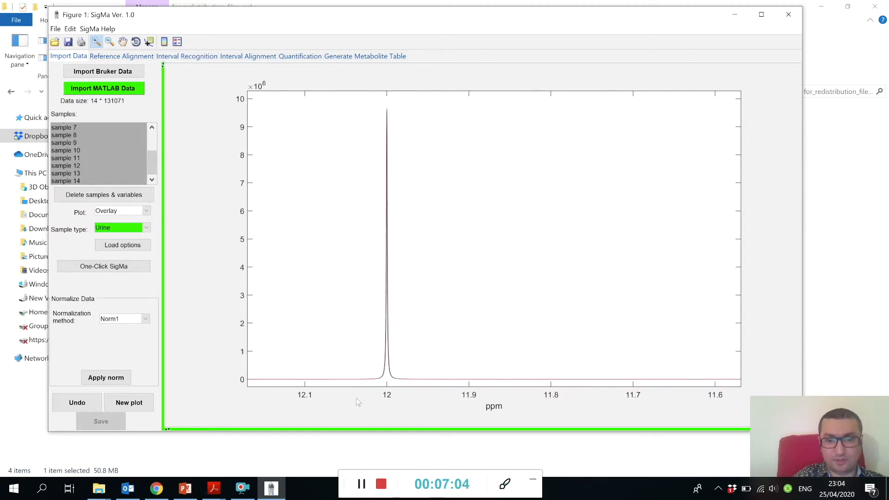
{"action": "left_click_drag", "start_coordinate": [371, 384], "coordinate": [422, 101]}
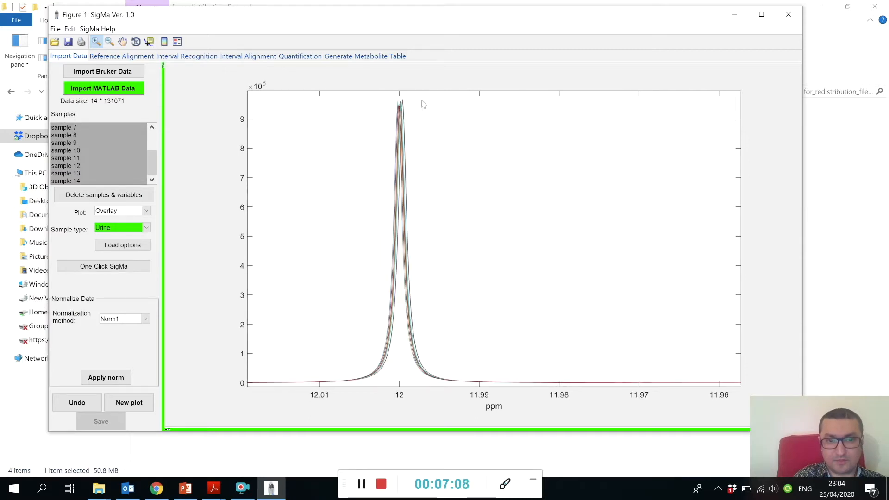
{"action": "left_click", "coordinate": [334, 156]}
{"action": "double_click", "coordinate": [336, 158]}
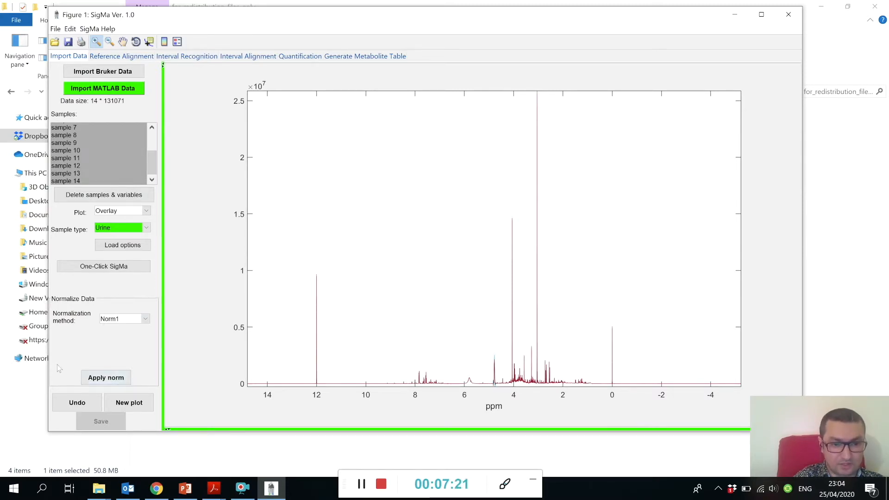
Apply refnorm normalization to the spectra with the reference region starting at 11.5 ppm and ending at 12.5 ppm
{"action": "left_click", "coordinate": [146, 322]}
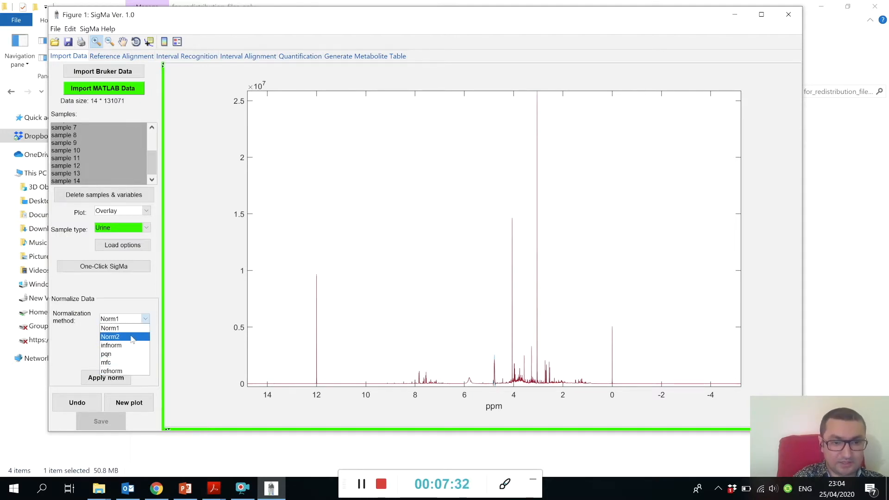
{"action": "left_click", "coordinate": [272, 326]}
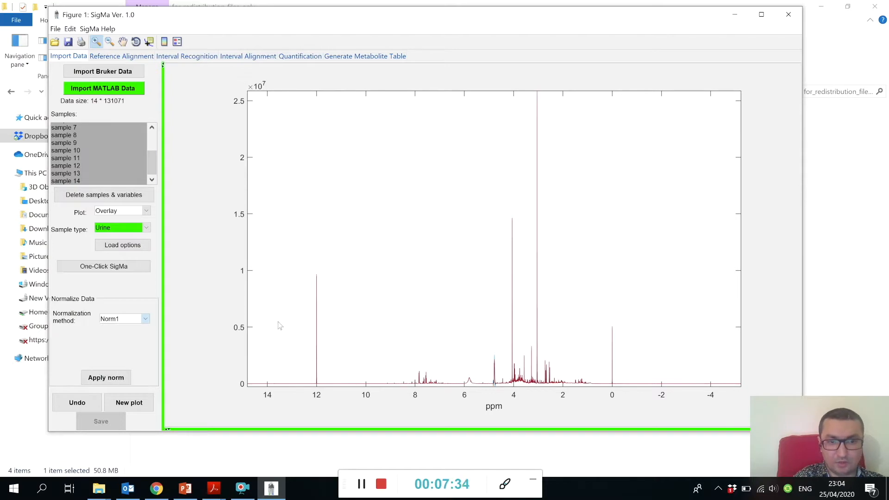
{"action": "left_click", "coordinate": [146, 320]}
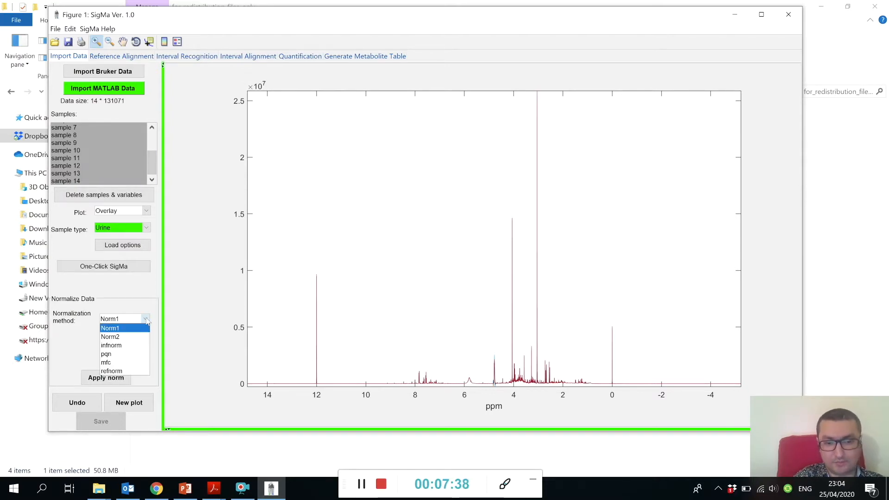
{"action": "left_click", "coordinate": [117, 373]}
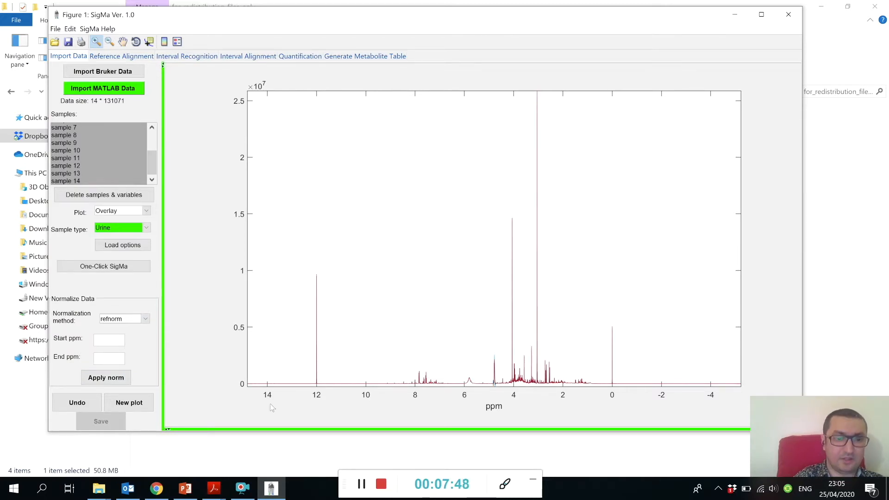
{"action": "left_click", "coordinate": [108, 338]}
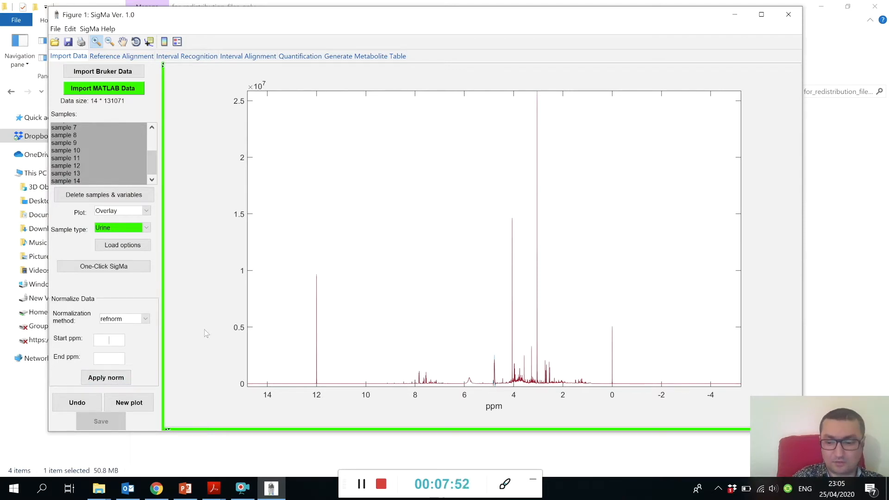
{"action": "type", "text": "11."}
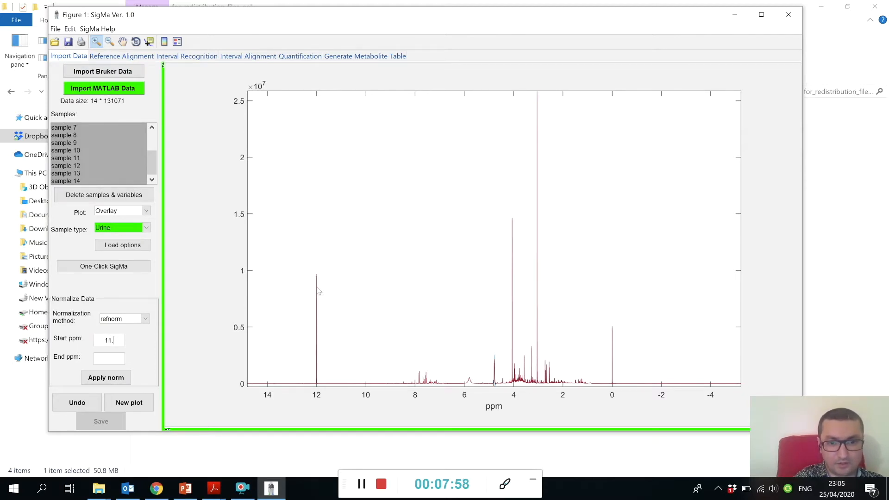
{"action": "left_click_drag", "start_coordinate": [307, 266], "coordinate": [326, 402]}
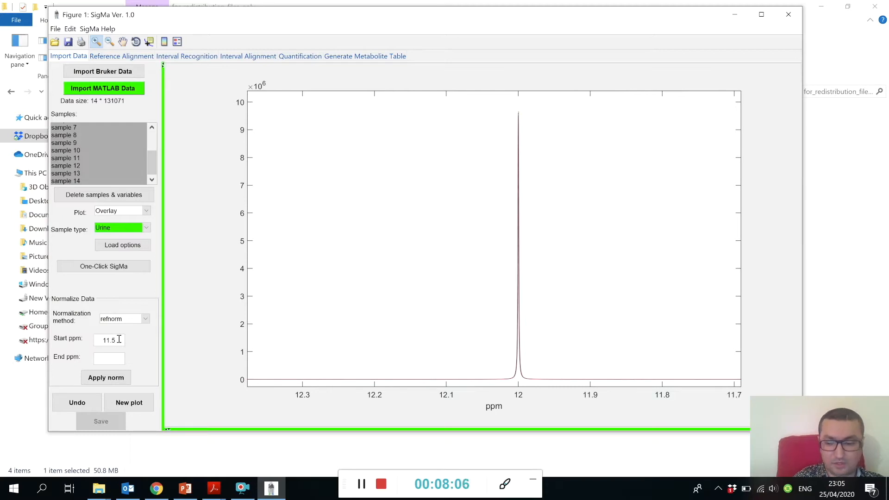
{"action": "type", "text": "12.5"}
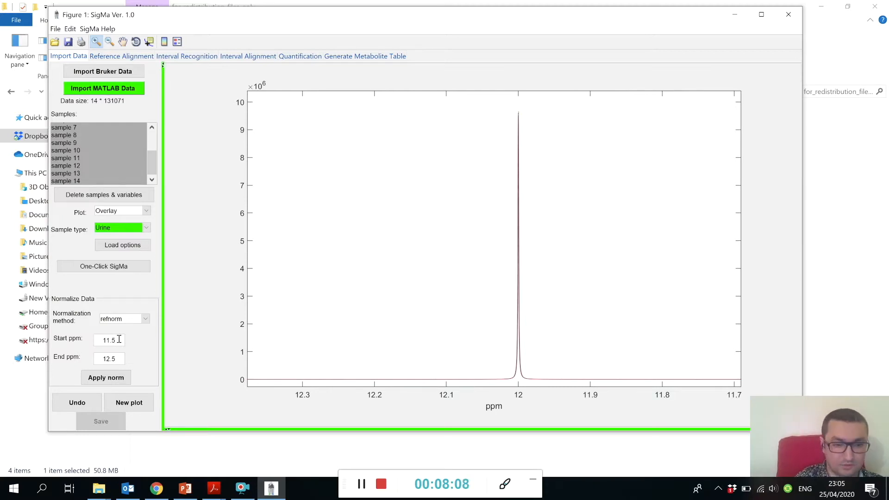
{"action": "left_click", "coordinate": [115, 378]}
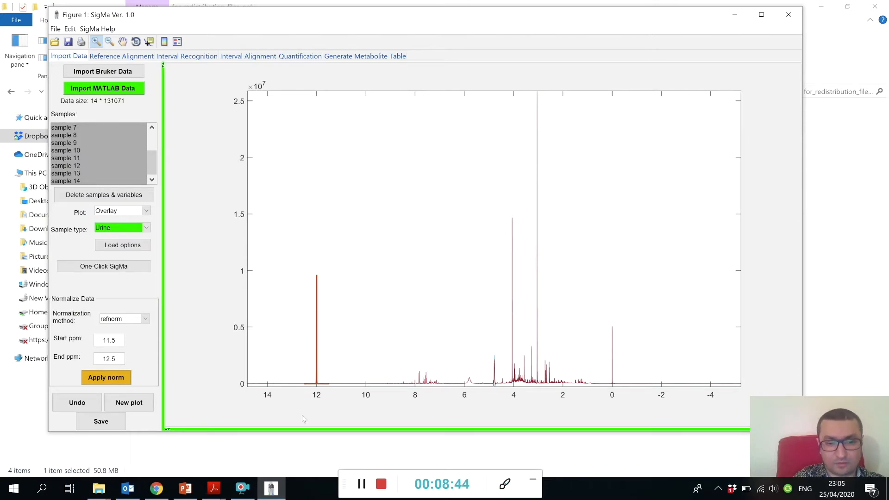
Check the highlighted reference signal at 12 ppm up close and accept the refnorm normalization
{"action": "left_click", "coordinate": [96, 42]}
{"action": "left_click_drag", "start_coordinate": [305, 265], "coordinate": [329, 401]}
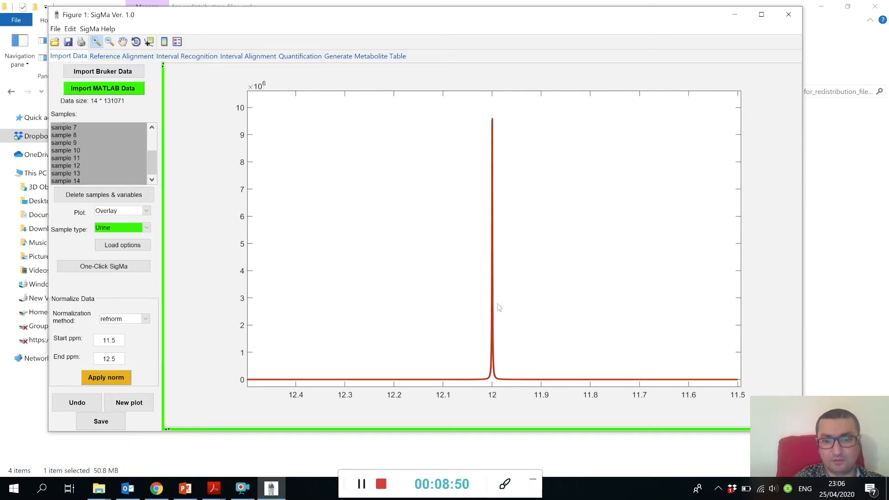
{"action": "left_click_drag", "start_coordinate": [481, 386], "coordinate": [516, 101]}
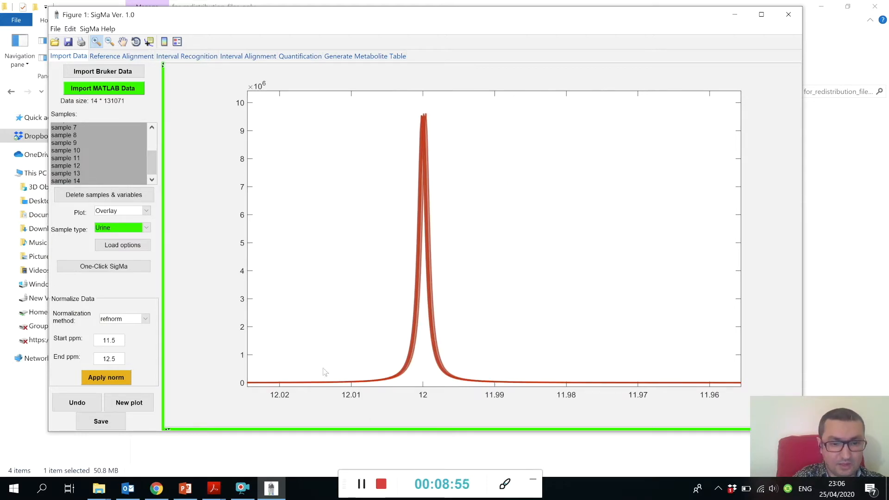
{"action": "left_click", "coordinate": [117, 379]}
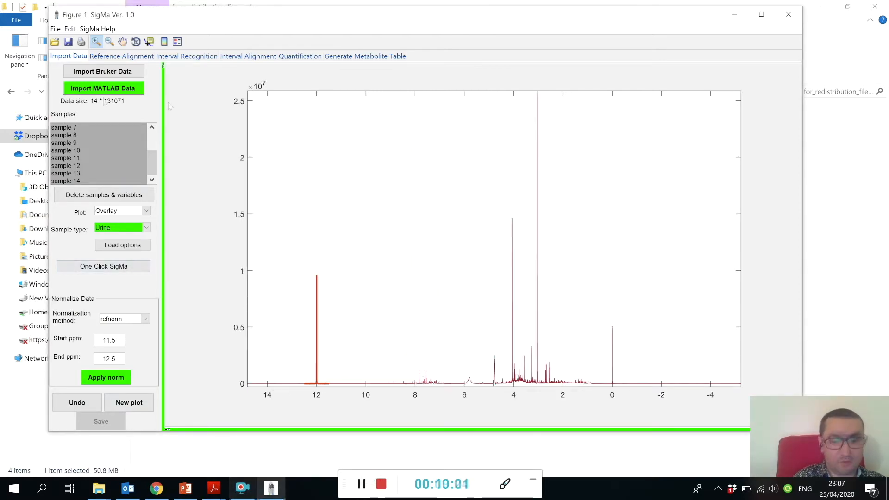
Align the spectra to the reference signal, accepting the range from -0.25 to 0.25 ppm
{"action": "left_click", "coordinate": [132, 57]}
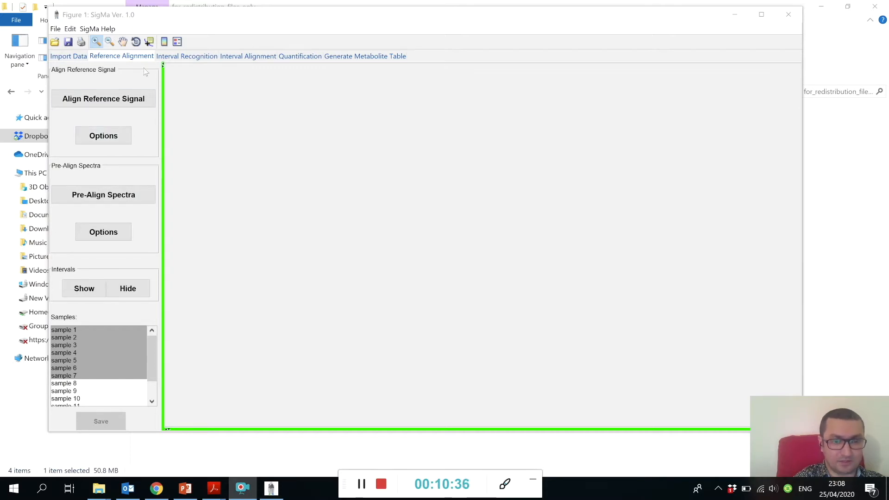
{"action": "left_click", "coordinate": [104, 140]}
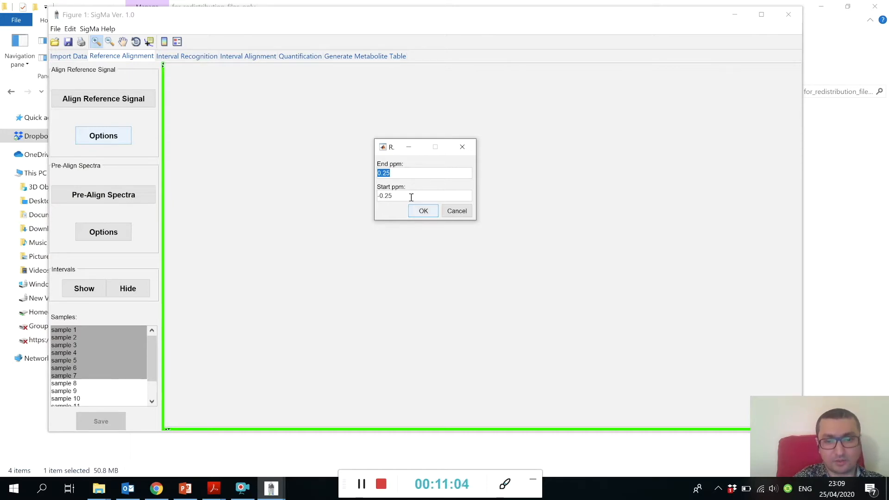
{"action": "left_click", "coordinate": [425, 213]}
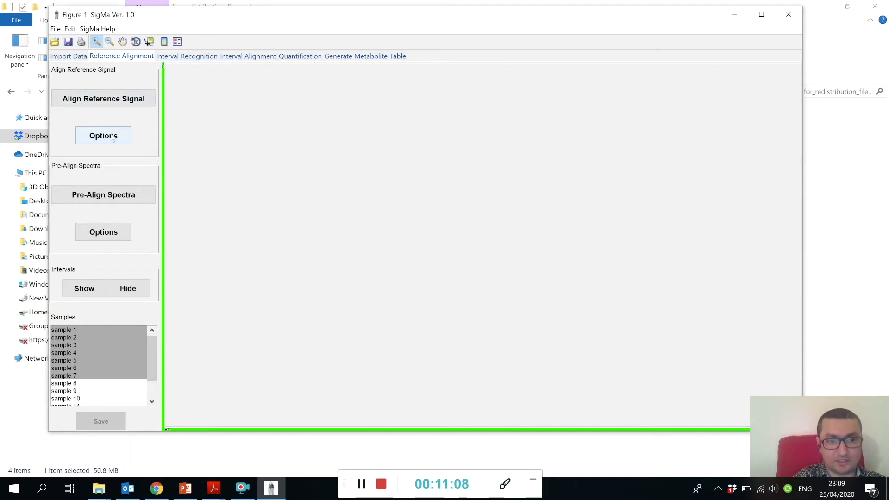
{"action": "left_click", "coordinate": [134, 102]}
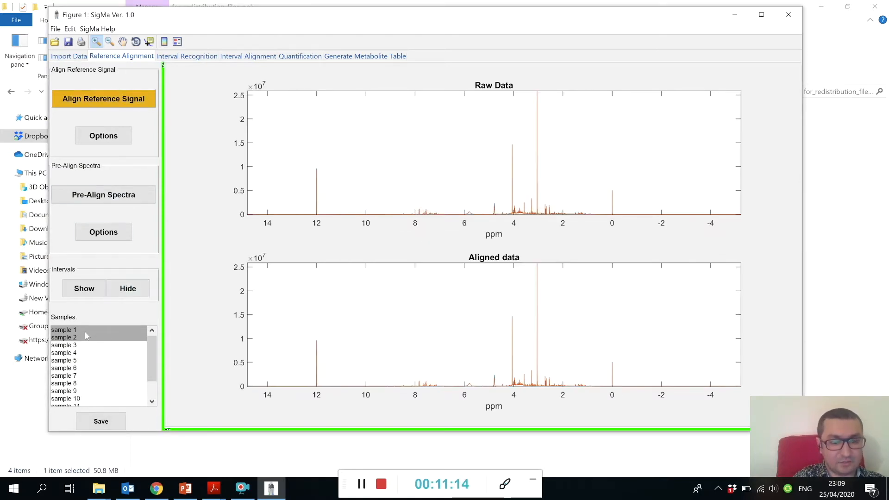
Plot all 14 samples and compare the reference signal at 0 ppm in the raw and aligned data up close
{"action": "left_click_drag", "start_coordinate": [85, 329], "coordinate": [77, 440]}
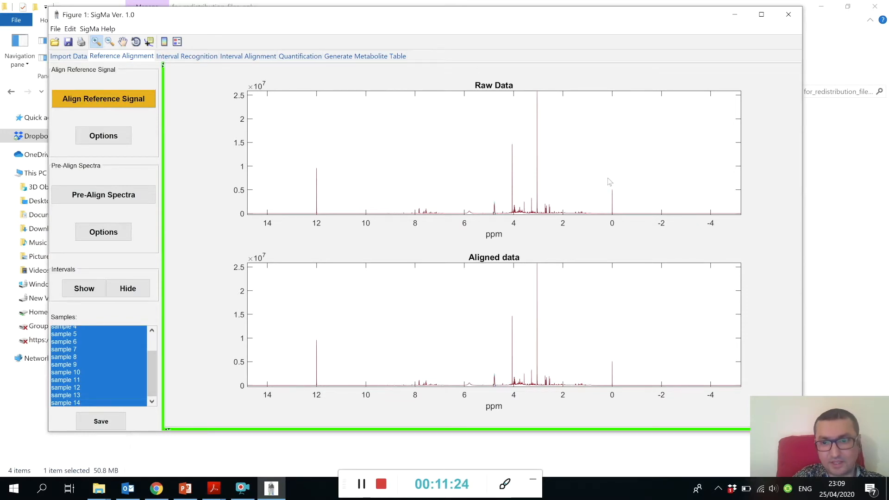
{"action": "left_click_drag", "start_coordinate": [604, 182], "coordinate": [618, 223]}
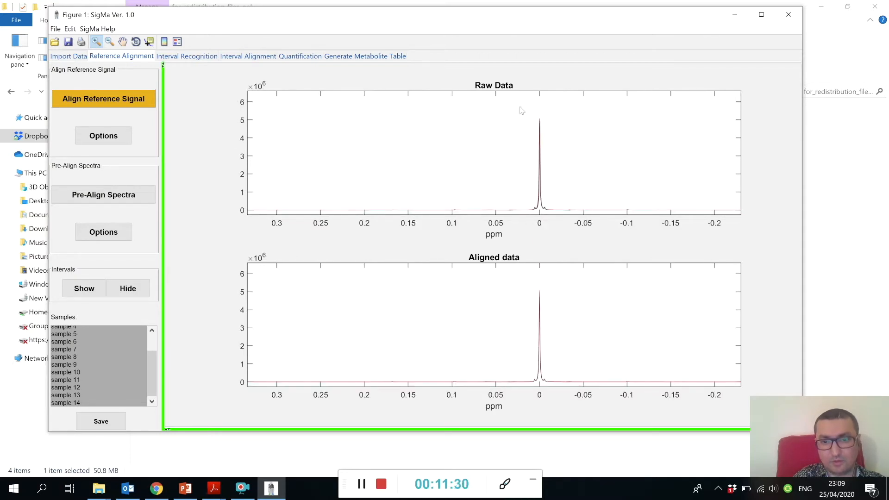
{"action": "left_click_drag", "start_coordinate": [516, 112], "coordinate": [571, 229]}
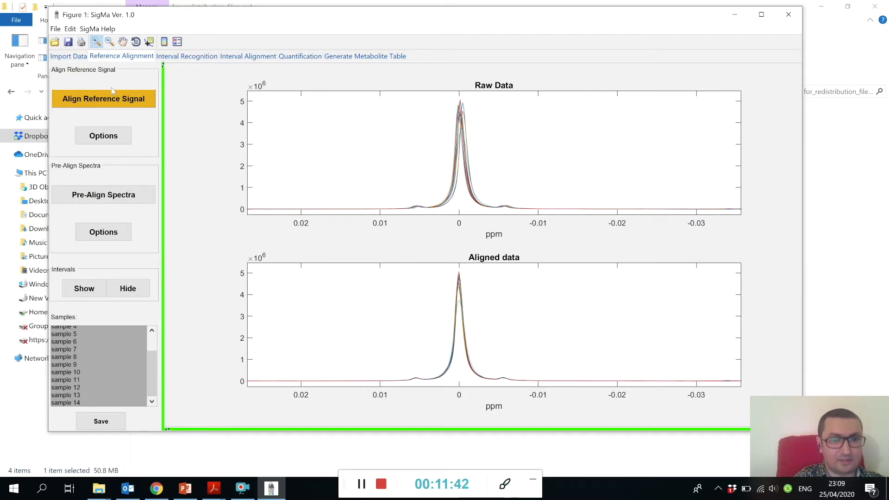
Accept the reference signal alignment and review the full list of pre-alignment regions, accepting a maximum allowed shift of 0.01 ppm
{"action": "left_click", "coordinate": [148, 106]}
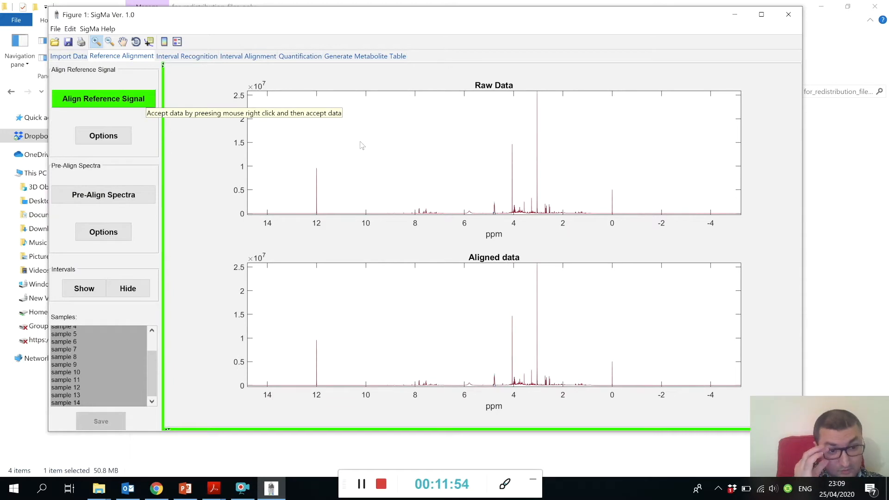
{"action": "left_click", "coordinate": [120, 236]}
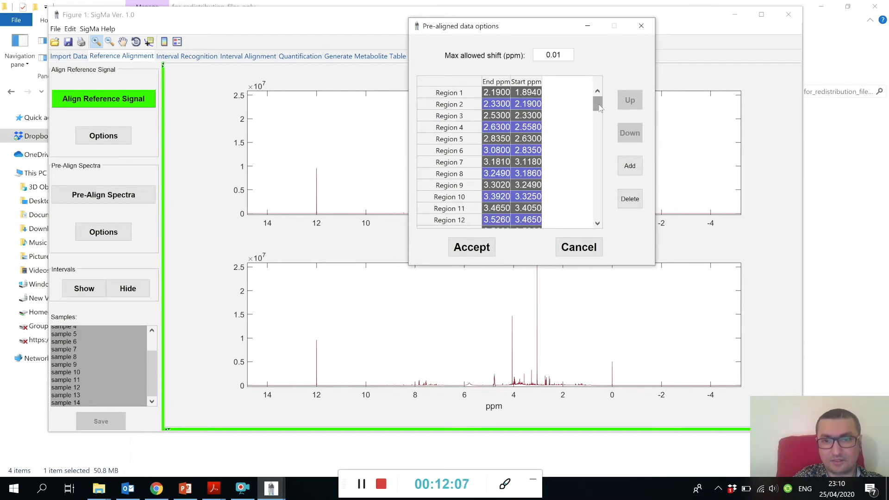
{"action": "left_click_drag", "start_coordinate": [599, 107], "coordinate": [599, 221]}
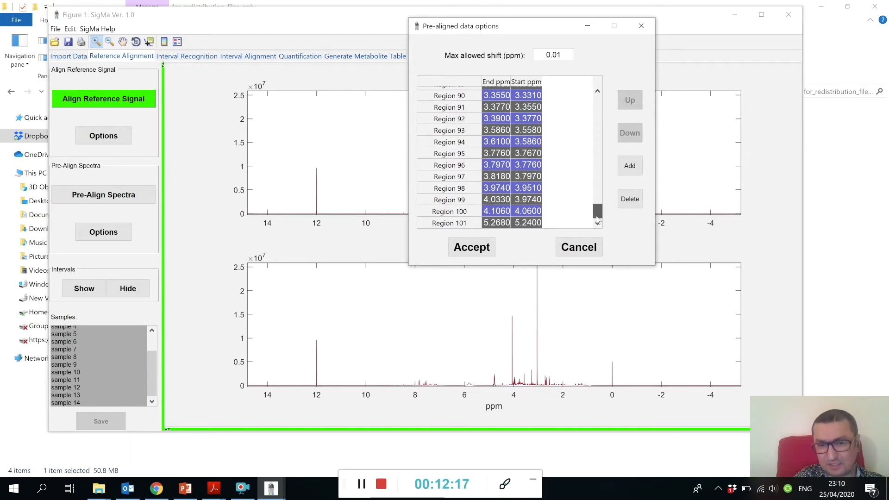
{"action": "left_click_drag", "start_coordinate": [598, 220], "coordinate": [595, 191]}
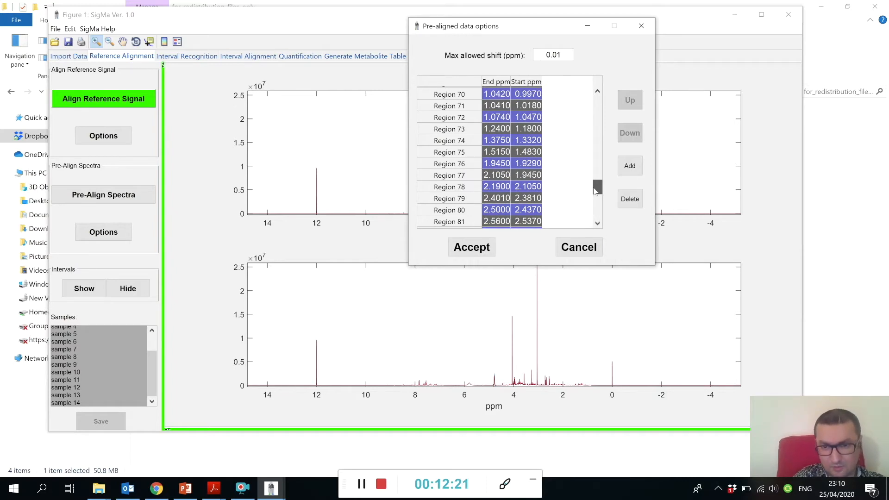
{"action": "left_click_drag", "start_coordinate": [596, 191], "coordinate": [597, 107]}
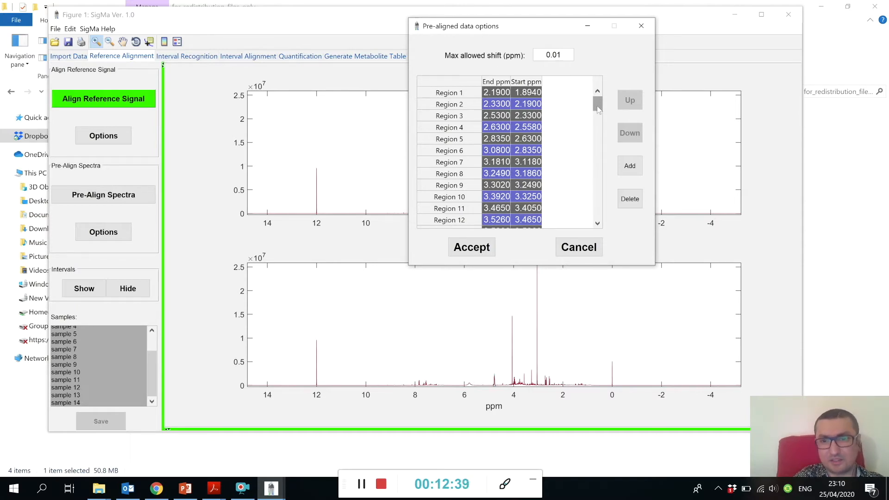
{"action": "left_click_drag", "start_coordinate": [598, 108], "coordinate": [598, 134]}
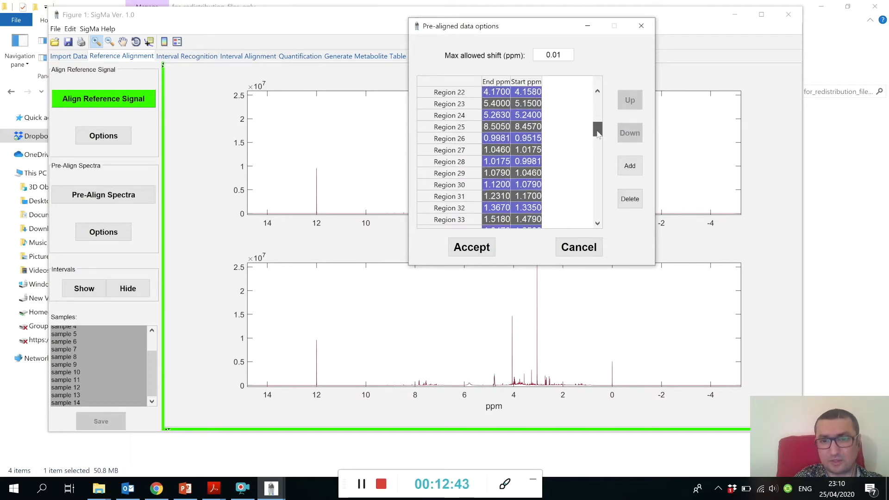
{"action": "left_click_drag", "start_coordinate": [598, 135], "coordinate": [598, 130]}
{"action": "left_click", "coordinate": [533, 185]}
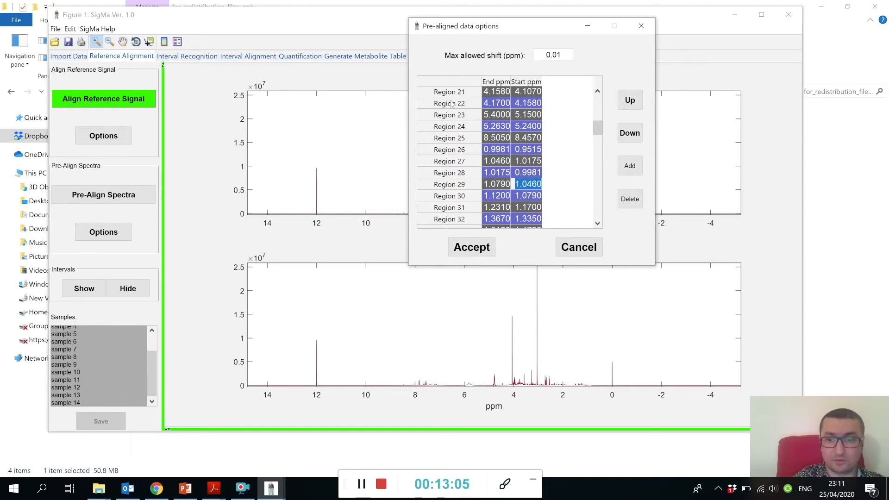
{"action": "left_click_drag", "start_coordinate": [599, 129], "coordinate": [597, 214]}
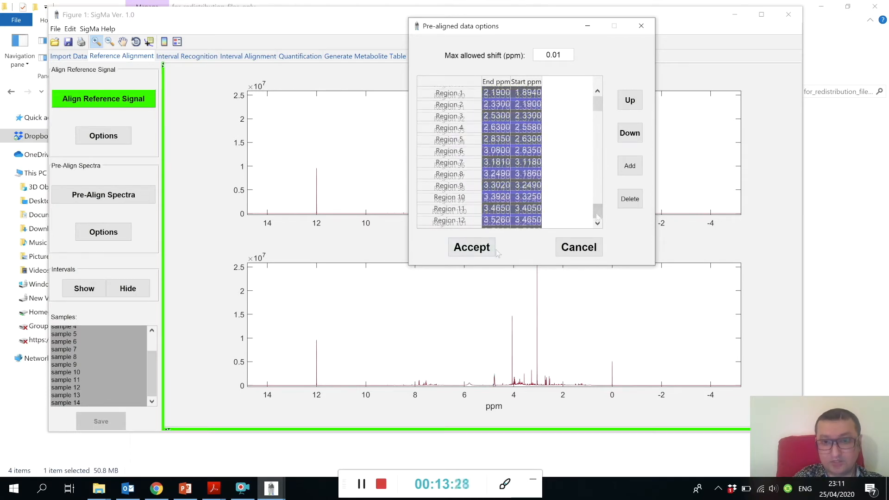
{"action": "left_click", "coordinate": [478, 249]}
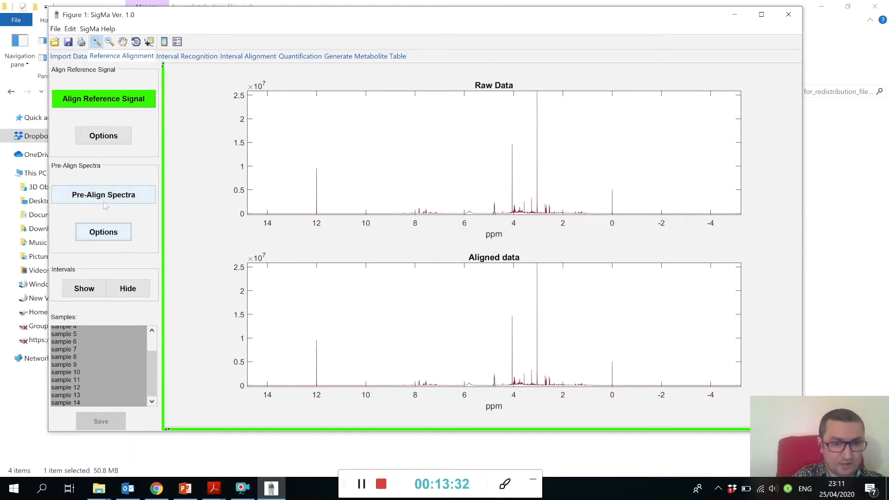
Pre-align the spectra and accept the result after checking the displayed intervals between about 0.6 and 1.9 ppm
{"action": "left_click", "coordinate": [119, 202]}
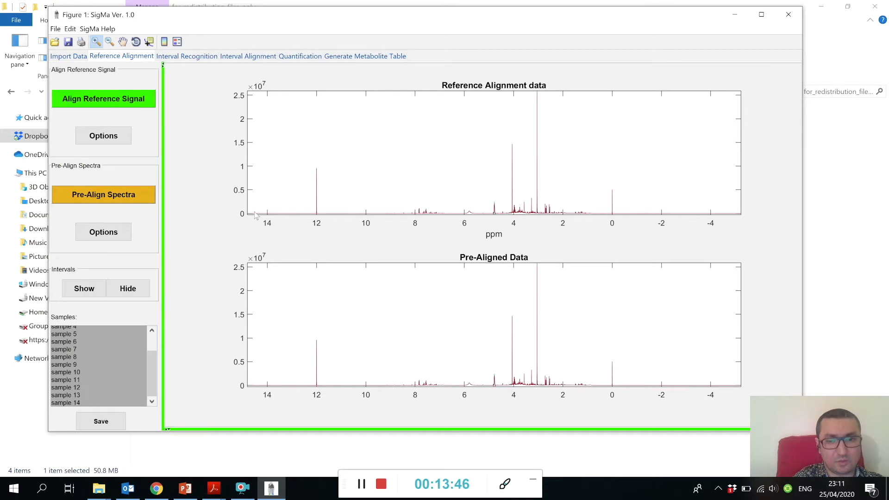
{"action": "left_click", "coordinate": [88, 290]}
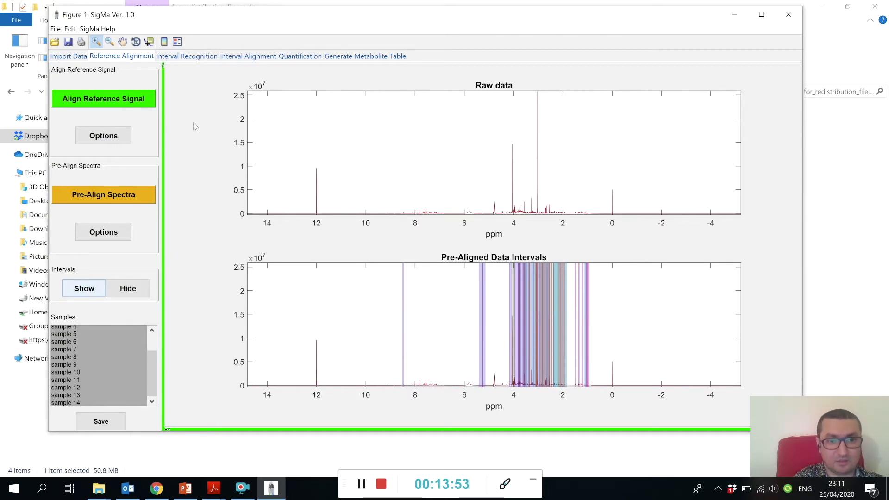
{"action": "left_click_drag", "start_coordinate": [598, 368], "coordinate": [566, 417]}
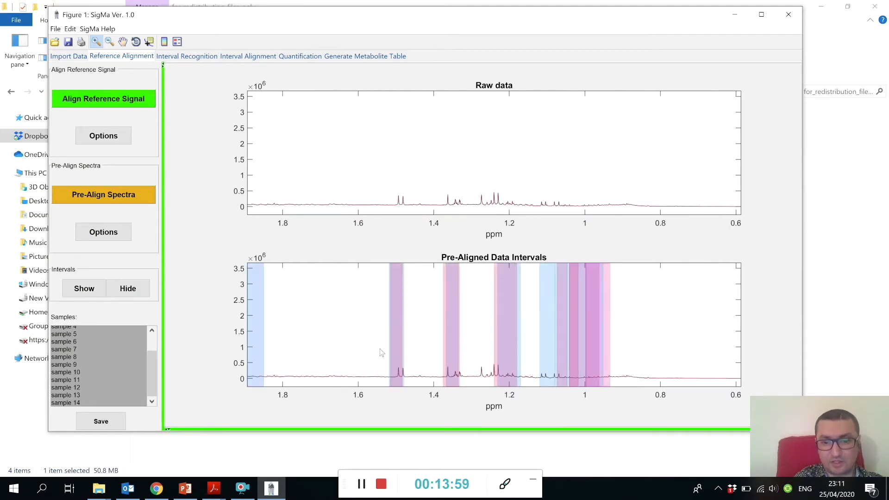
{"action": "double_click", "coordinate": [652, 350]}
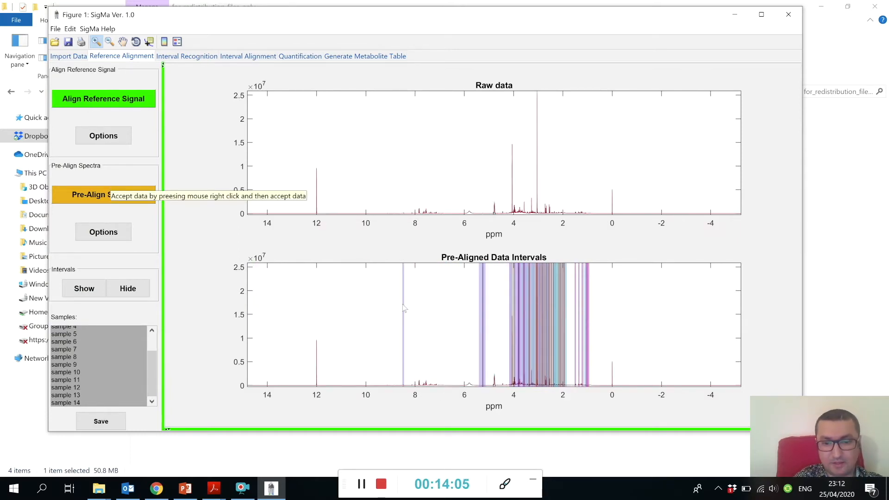
{"action": "right_click", "coordinate": [98, 192]}
{"action": "left_click", "coordinate": [120, 199]}
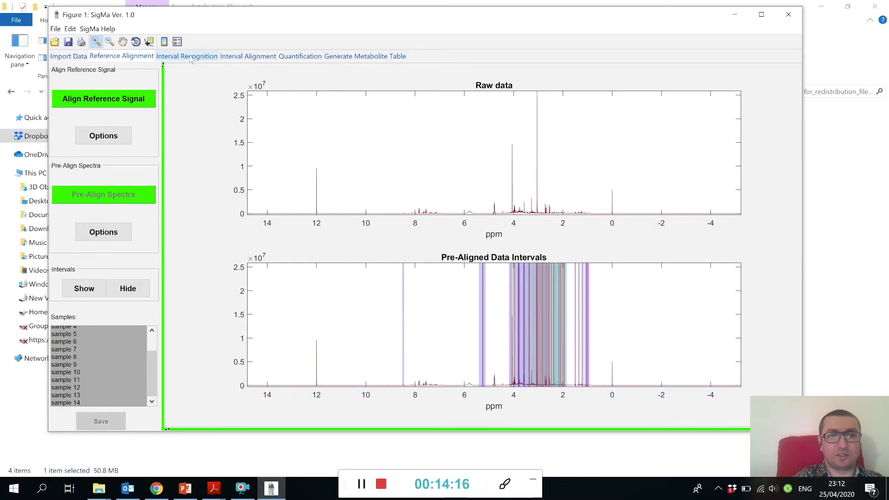
Examine the interval recognition options: the intervals' classes, ppm limits and inclusion flags, and the automatic selection status, leaving without changes
{"action": "left_click", "coordinate": [191, 56]}
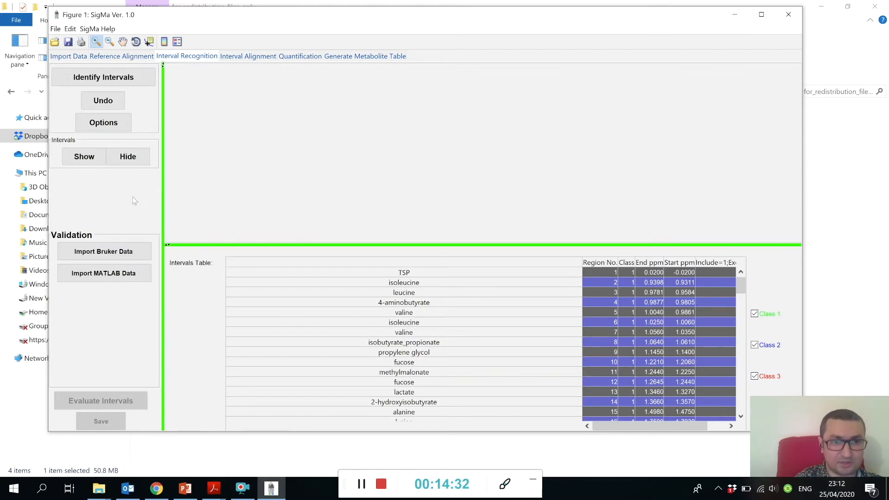
{"action": "left_click", "coordinate": [104, 123]}
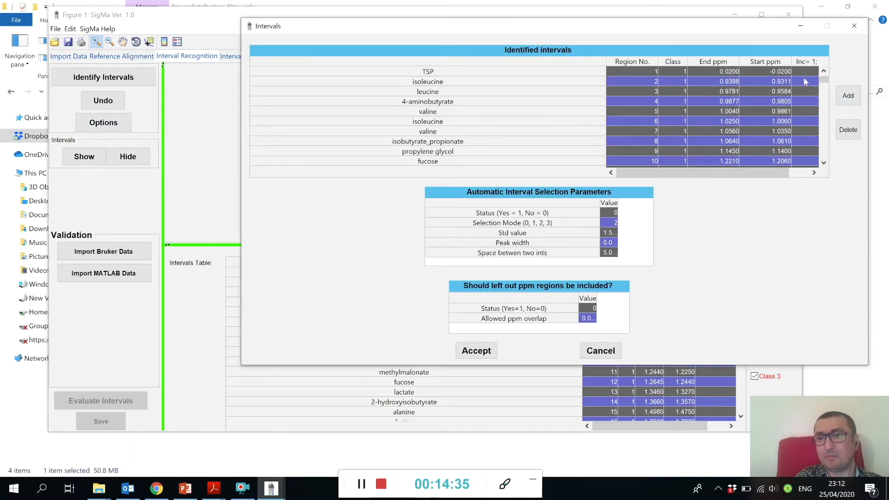
{"action": "left_click_drag", "start_coordinate": [824, 82], "coordinate": [824, 130]}
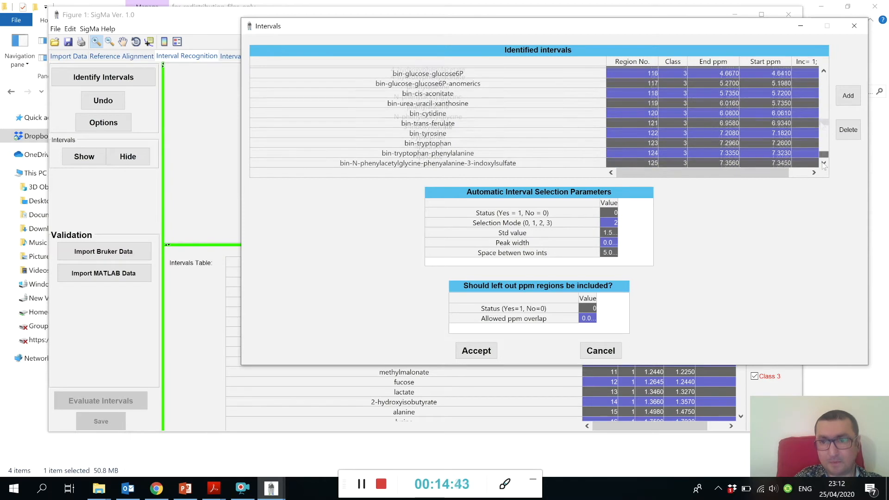
{"action": "left_click_drag", "start_coordinate": [824, 155], "coordinate": [826, 74]}
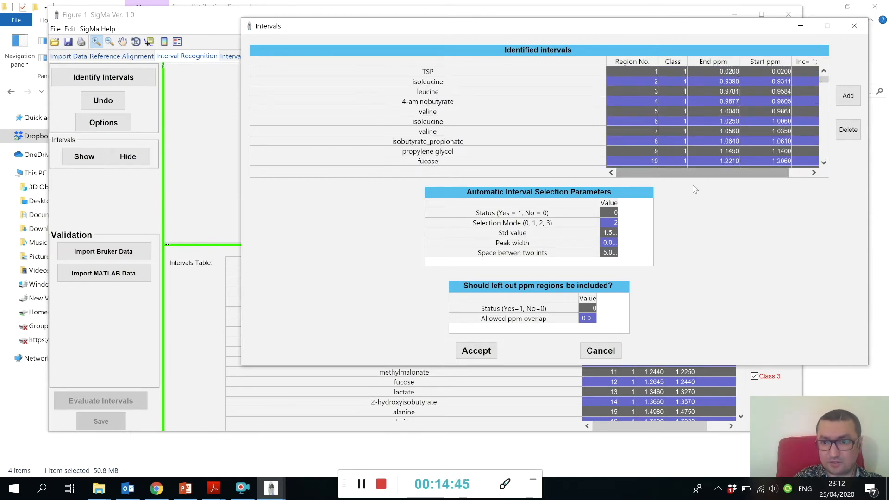
{"action": "left_click_drag", "start_coordinate": [700, 176], "coordinate": [681, 176]}
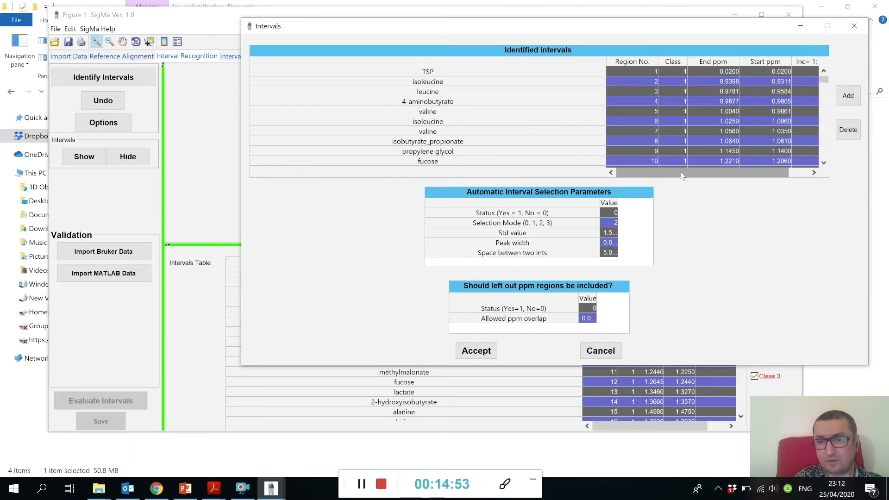
{"action": "left_click_drag", "start_coordinate": [683, 173], "coordinate": [703, 177]}
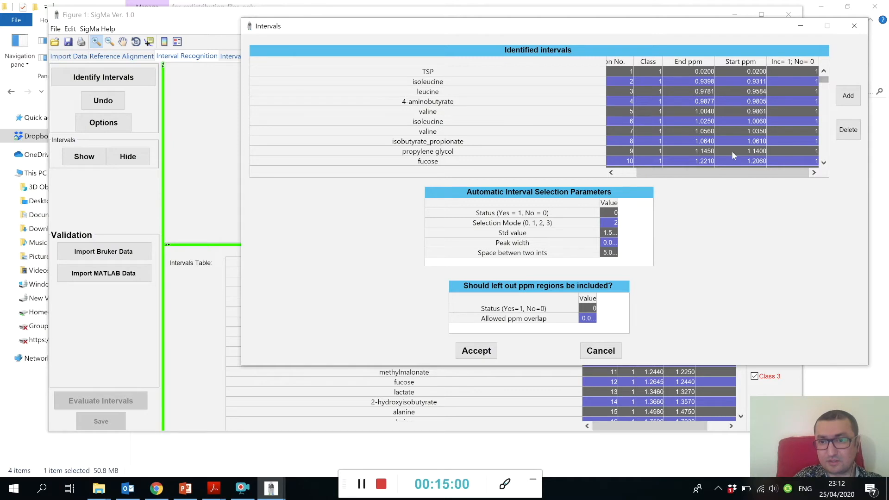
{"action": "left_click_drag", "start_coordinate": [707, 172], "coordinate": [734, 177]}
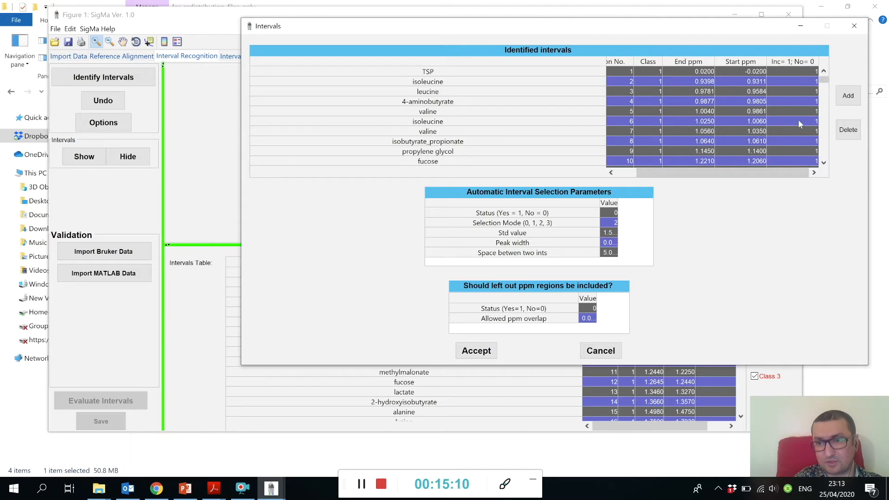
{"action": "double_click", "coordinate": [802, 103]}
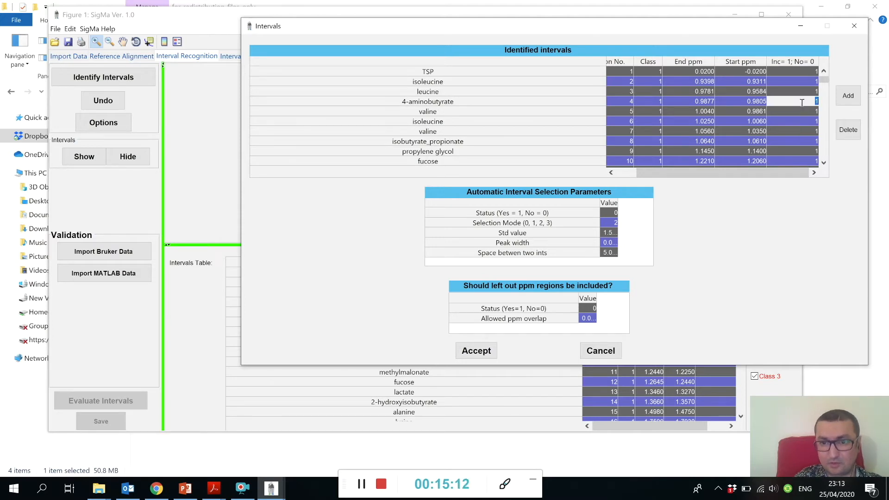
{"action": "left_click", "coordinate": [752, 248]}
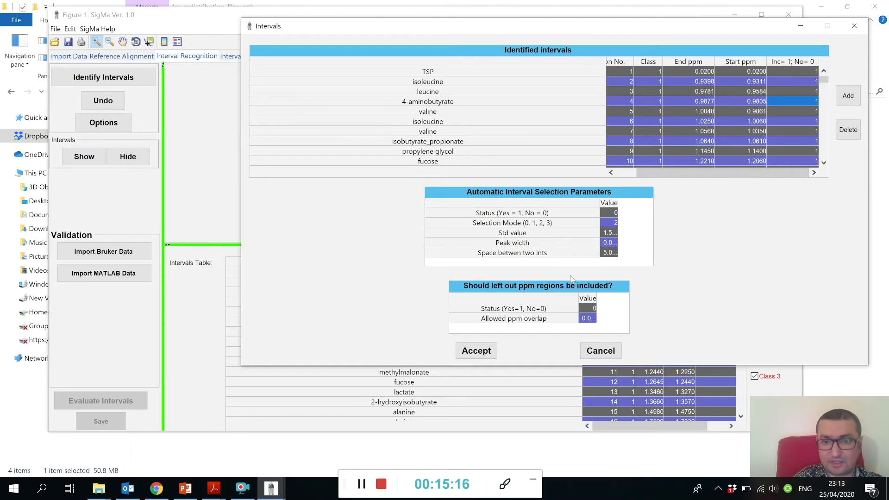
{"action": "double_click", "coordinate": [607, 212]}
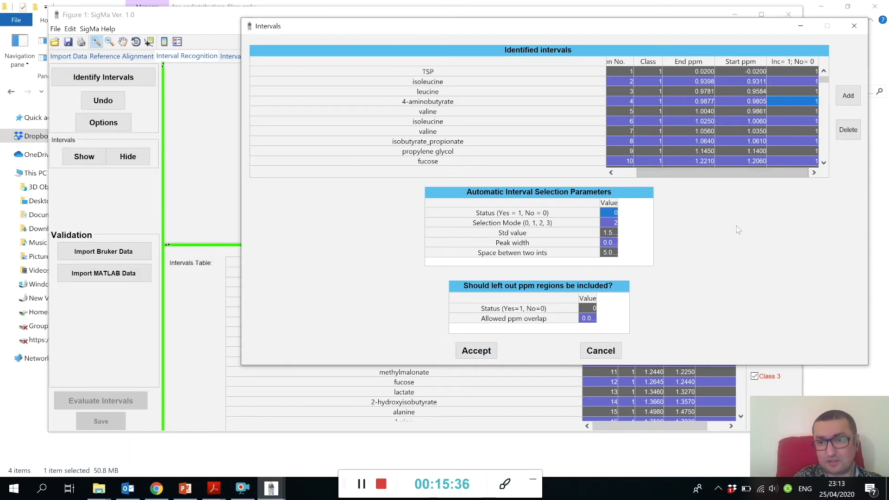
{"action": "left_click_drag", "start_coordinate": [827, 81], "coordinate": [818, 136]}
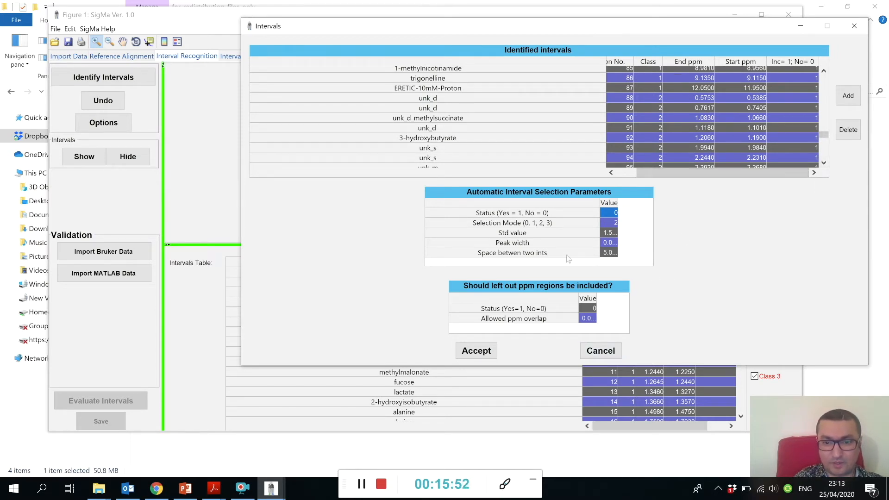
{"action": "left_click", "coordinate": [600, 353]}
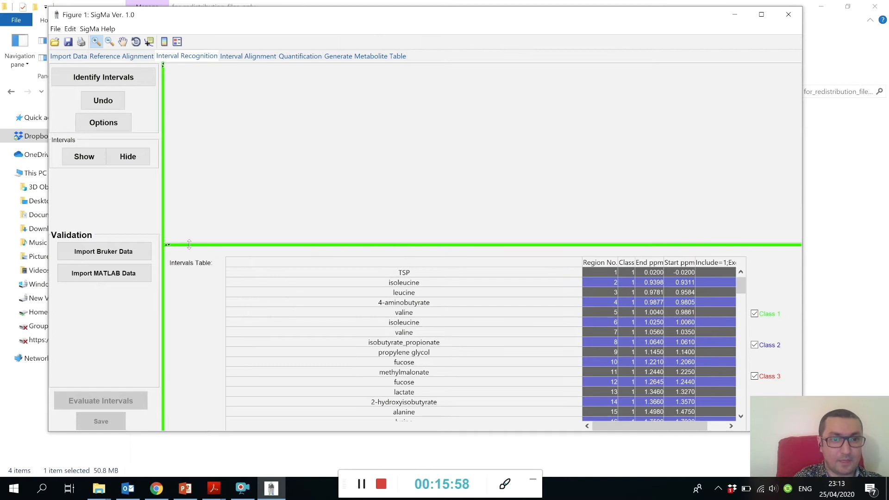
Identify the intervals and show them on the spectrum, examining the region between about 0.9 and 1.6 ppm up close
{"action": "left_click", "coordinate": [132, 78]}
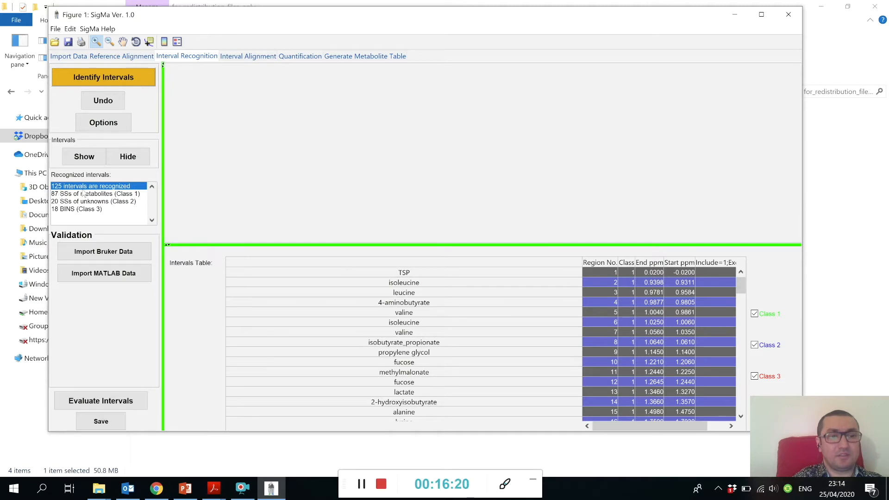
{"action": "left_click", "coordinate": [60, 195]}
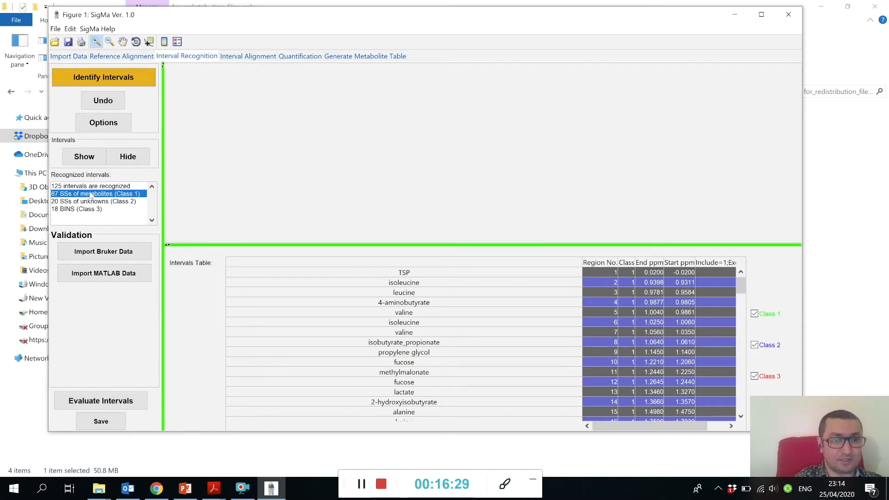
{"action": "left_click", "coordinate": [94, 159]}
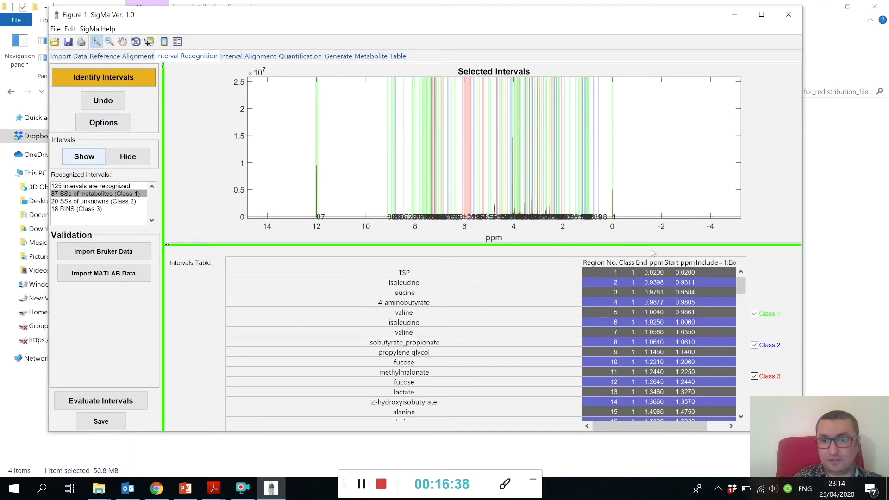
{"action": "left_click_drag", "start_coordinate": [627, 181], "coordinate": [533, 226]}
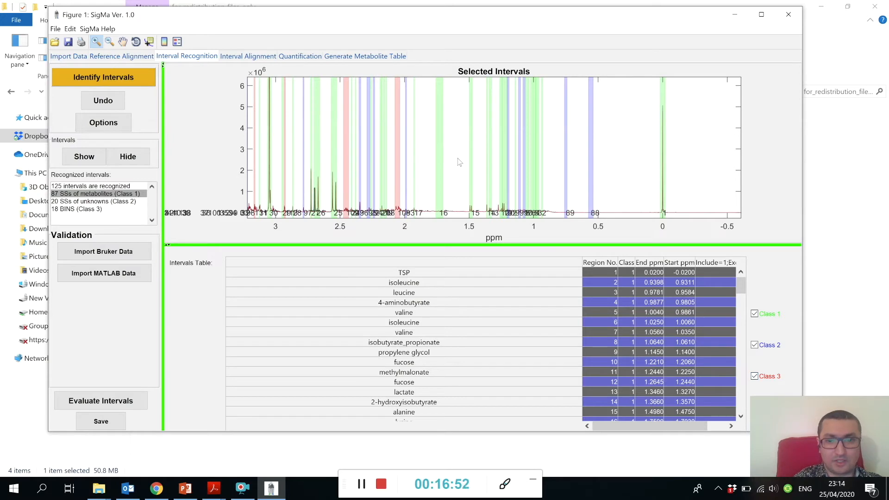
{"action": "left_click_drag", "start_coordinate": [554, 178], "coordinate": [446, 244]}
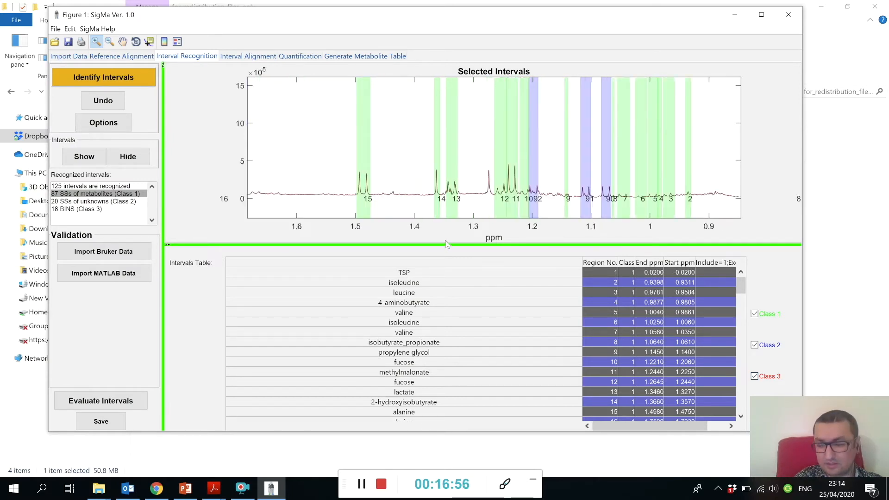
Open the interval evaluation and plot selected signature signals, including acetate, pyruvate, 1-methylhistidine, histidine, histamine and 1-methylnicotinamide
{"action": "left_click", "coordinate": [125, 401]}
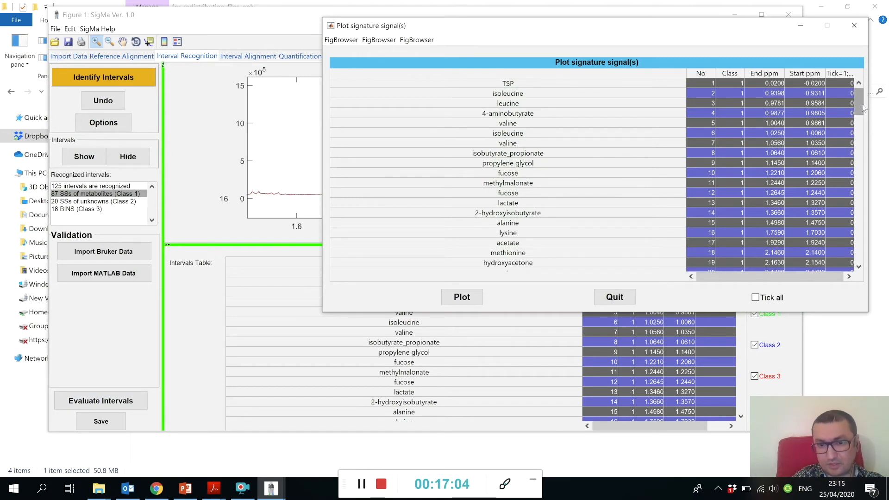
{"action": "double_click", "coordinate": [844, 243]}
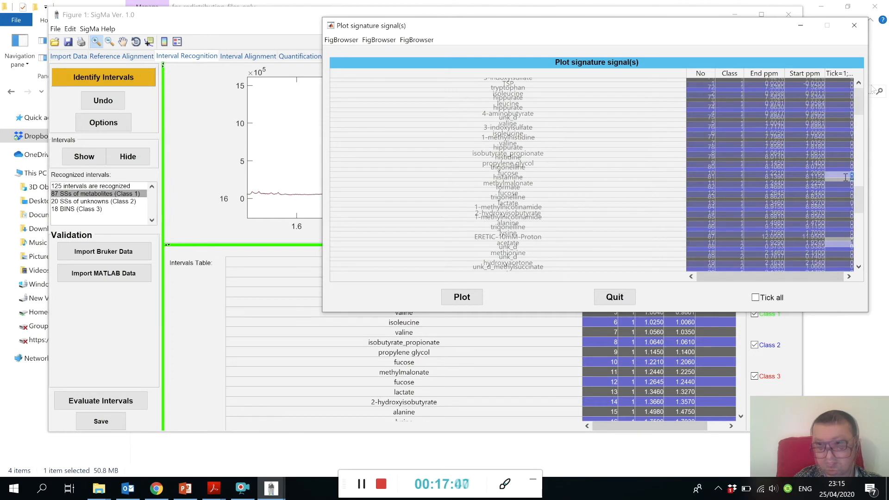
{"action": "double_click", "coordinate": [846, 177]}
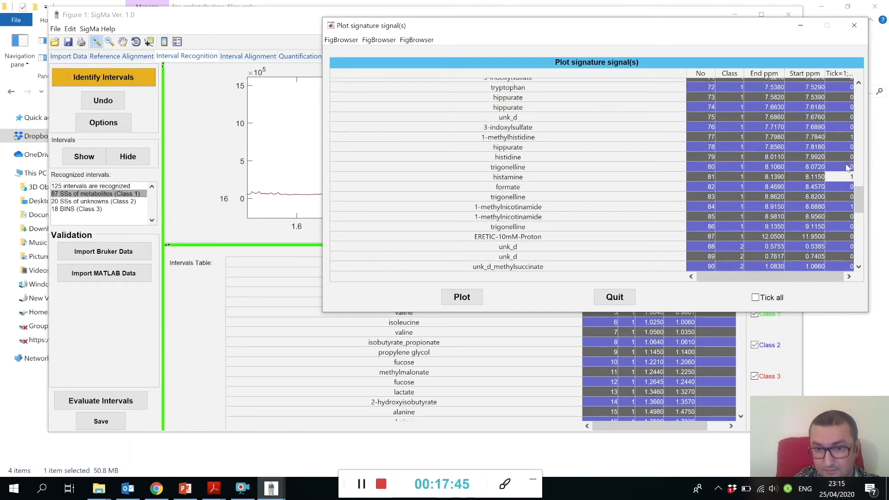
{"action": "double_click", "coordinate": [848, 158]}
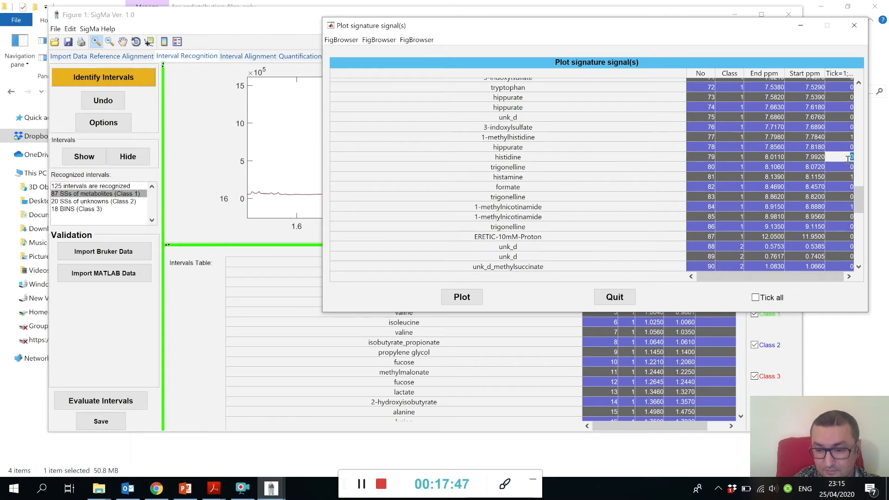
{"action": "left_click", "coordinate": [466, 301]}
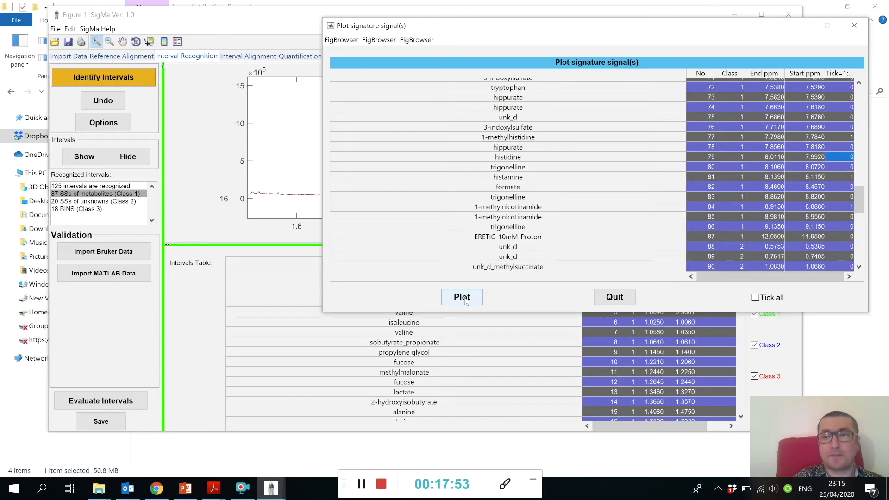
{"action": "left_click", "coordinate": [462, 297]}
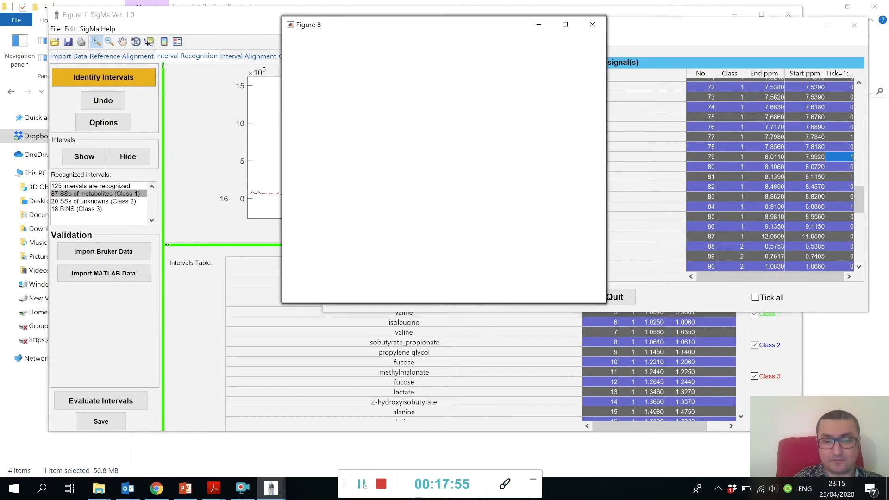
Compare the raw and aligned signals of the plotted metabolites, placing 1-methylnicotinamide beside histamine, and close all plots and the evaluation
{"action": "left_click_drag", "start_coordinate": [489, 29], "coordinate": [450, 40]}
{"action": "left_click_drag", "start_coordinate": [312, 65], "coordinate": [244, 49]}
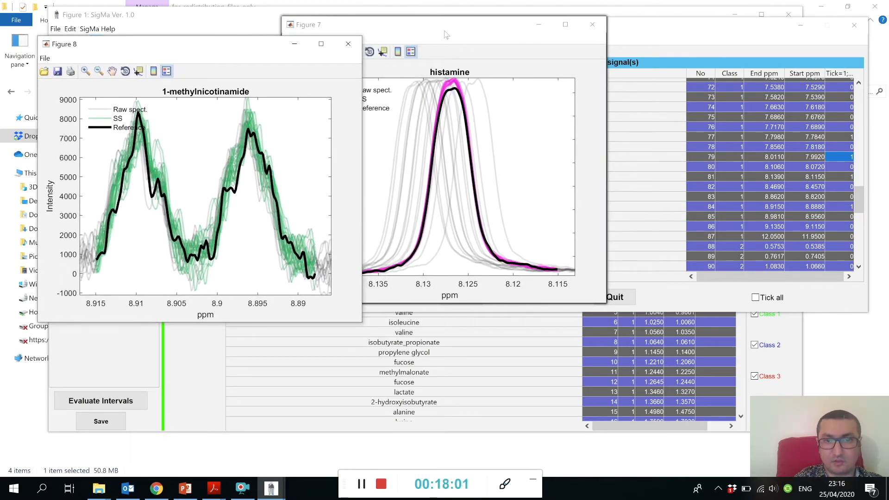
{"action": "left_click_drag", "start_coordinate": [446, 30], "coordinate": [532, 50]}
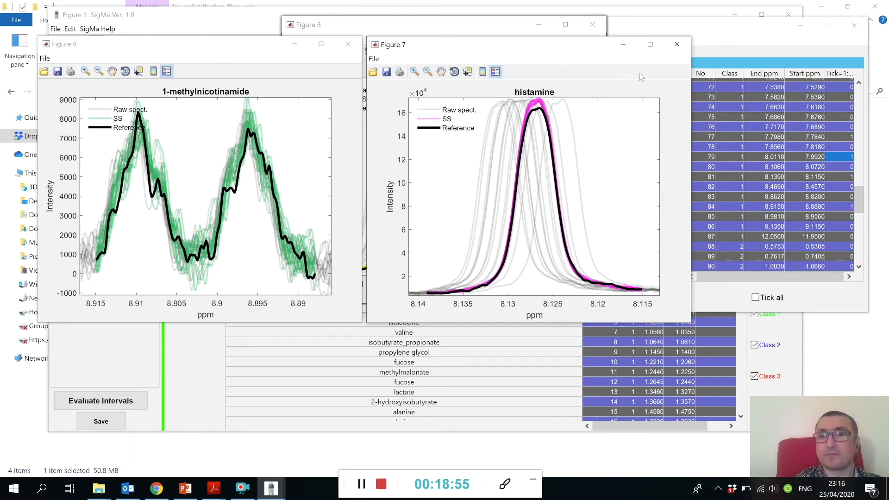
{"action": "left_click", "coordinate": [678, 45]}
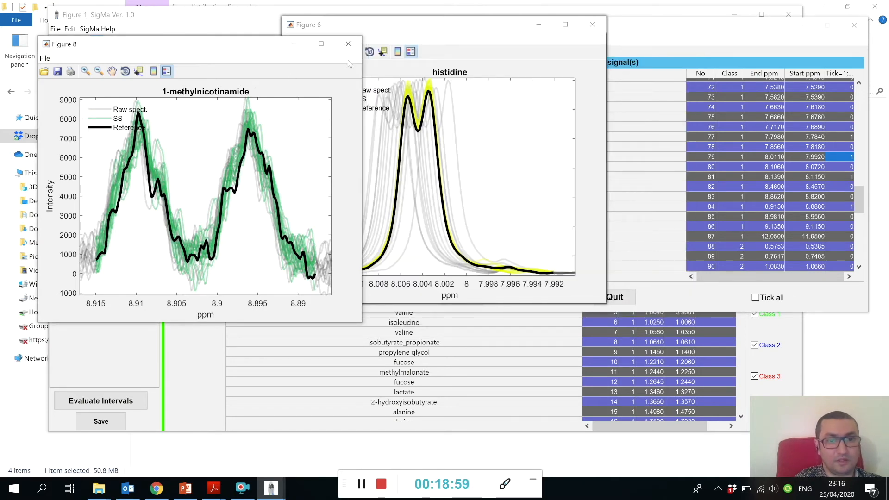
{"action": "left_click", "coordinate": [349, 44]}
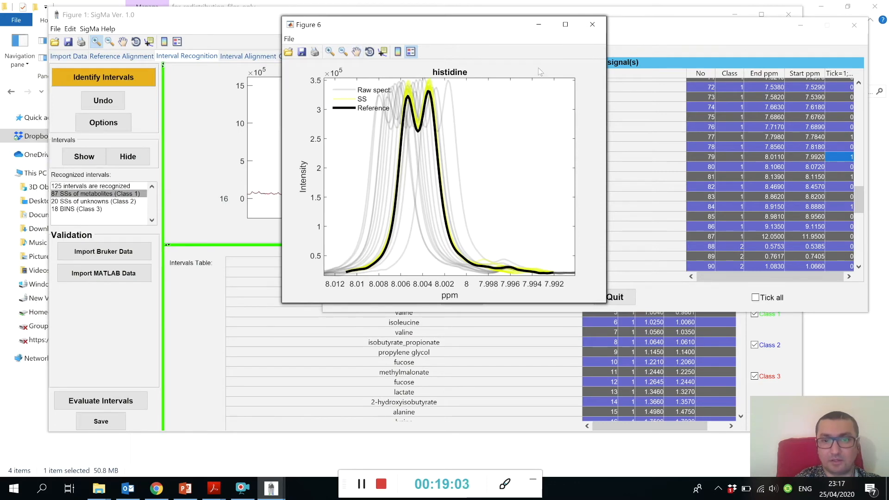
{"action": "left_click", "coordinate": [592, 25]}
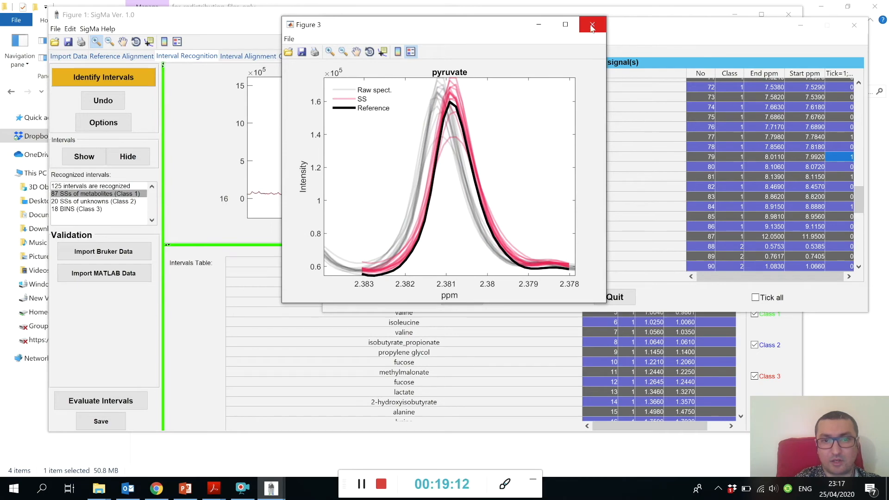
{"action": "left_click", "coordinate": [592, 26]}
{"action": "left_click", "coordinate": [592, 27]}
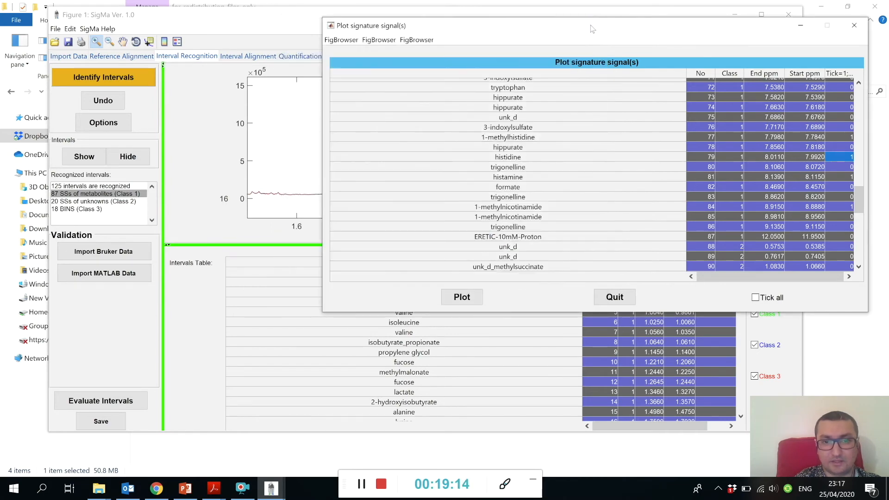
{"action": "left_click", "coordinate": [610, 298]}
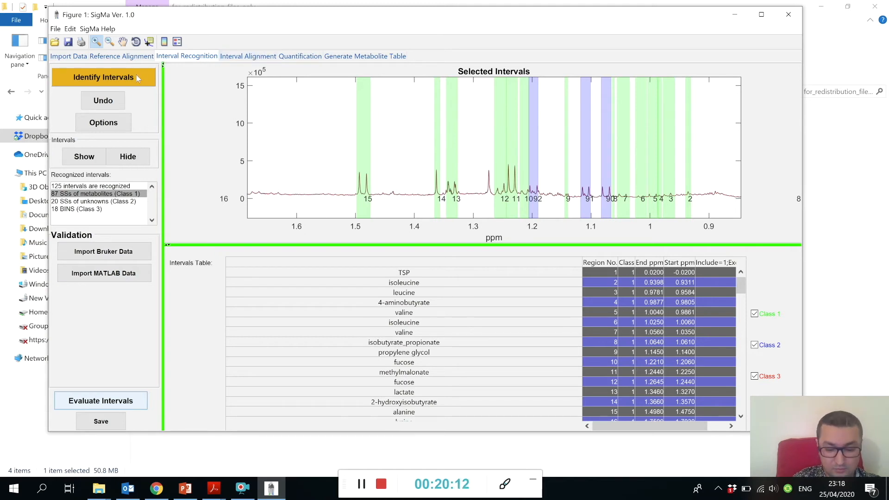
Accept the identified intervals and run the interval alignment on them
{"action": "left_click", "coordinate": [151, 82]}
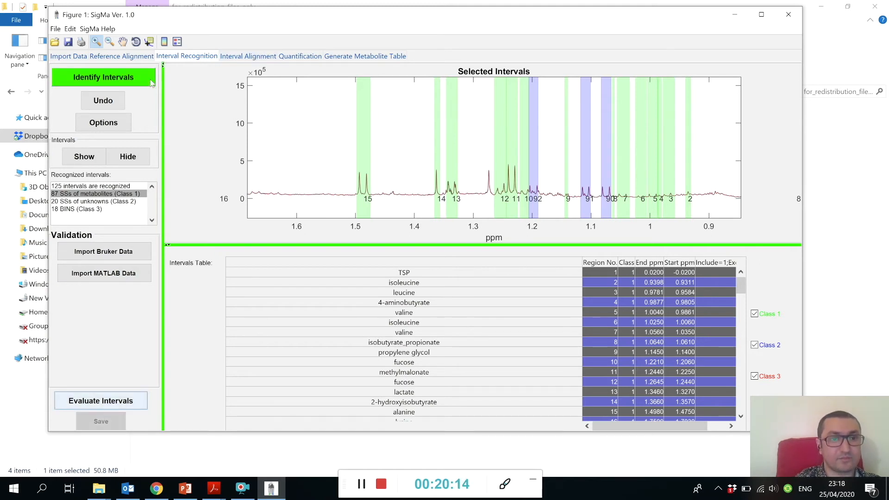
{"action": "left_click", "coordinate": [242, 56]}
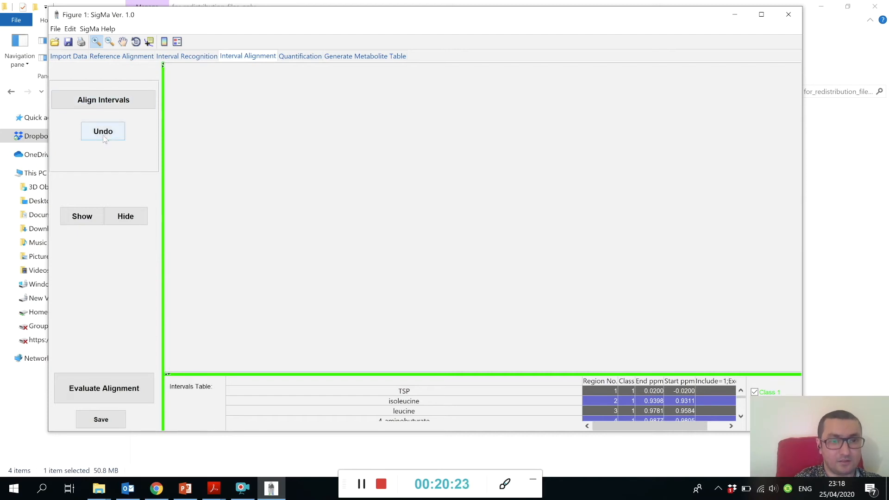
{"action": "left_click", "coordinate": [127, 100]}
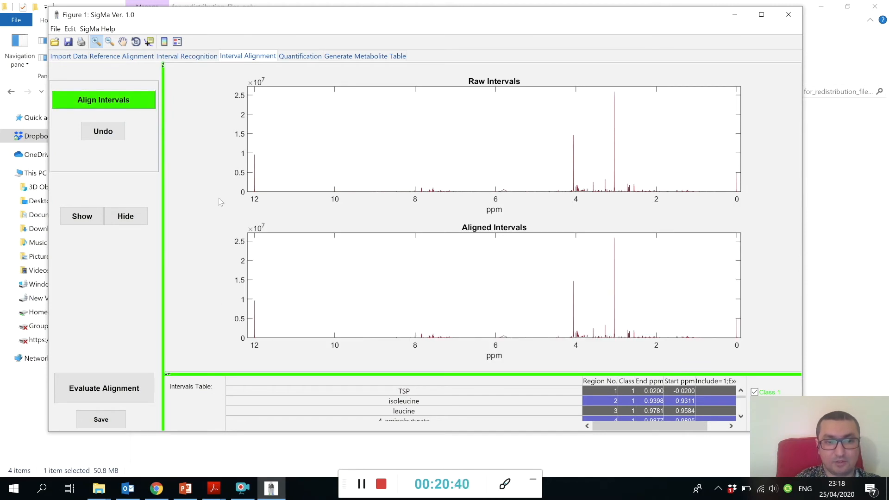
Open the alignment evaluation and plot the acetate (1.9240–1.9290 ppm) and pyruvate (2.3780–2.3830 ppm) intervals
{"action": "left_click", "coordinate": [131, 392]}
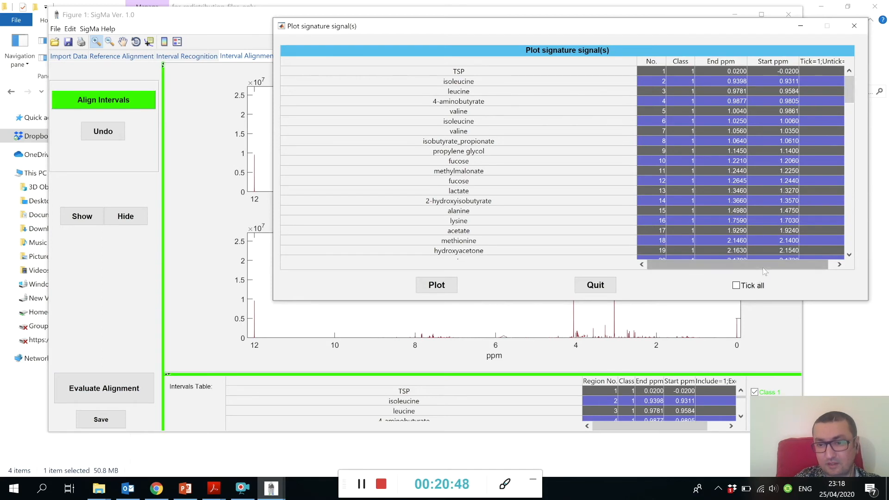
{"action": "double_click", "coordinate": [832, 232]}
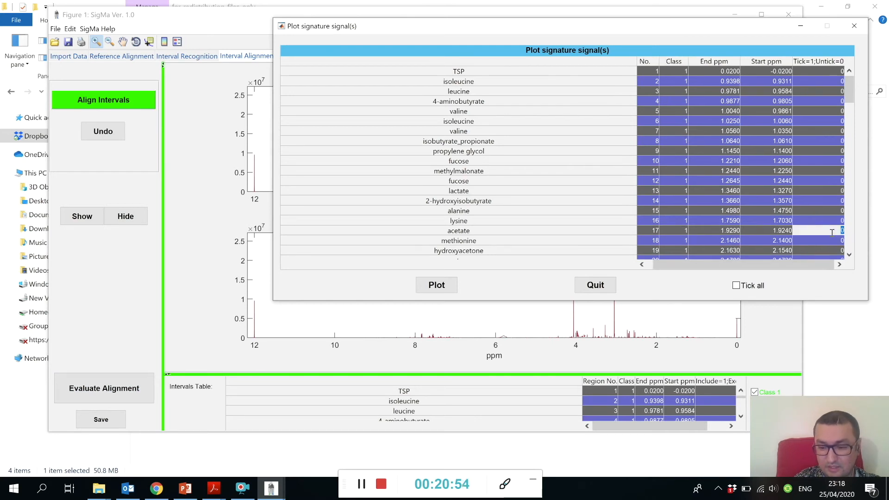
{"action": "left_click_drag", "start_coordinate": [852, 91], "coordinate": [851, 103]}
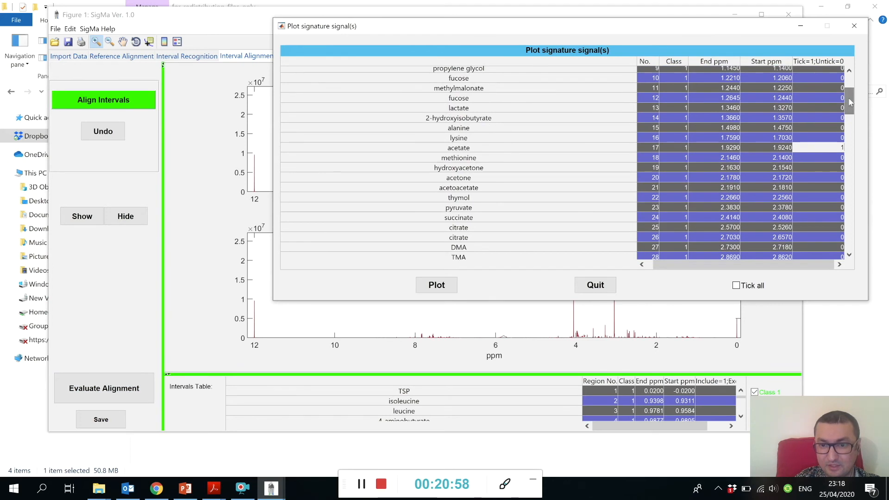
{"action": "double_click", "coordinate": [828, 209]}
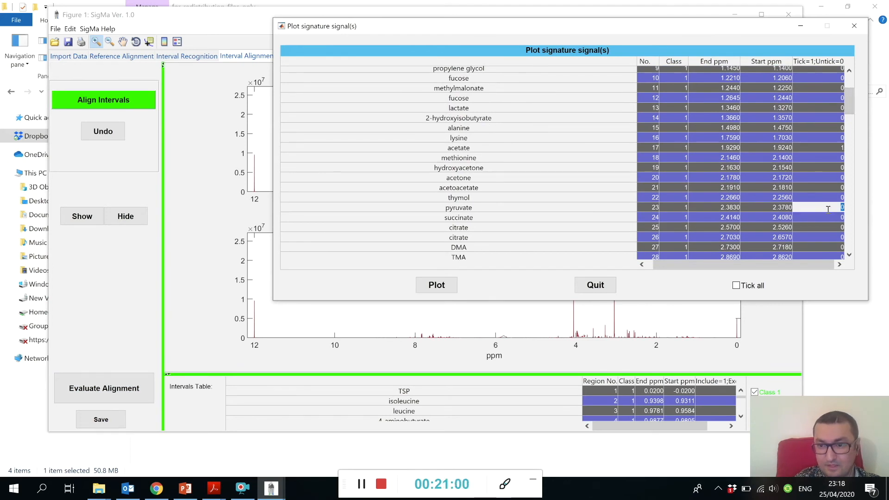
{"action": "left_click", "coordinate": [450, 286]}
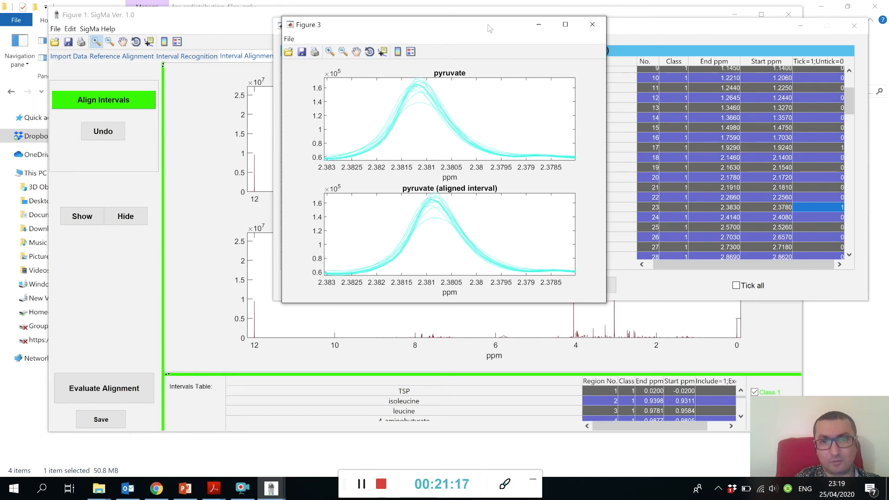
Compare the raw and aligned intervals of acetate and pyruvate side by side, and close both plots and the alignment evaluation
{"action": "left_click_drag", "start_coordinate": [489, 29], "coordinate": [478, 52]}
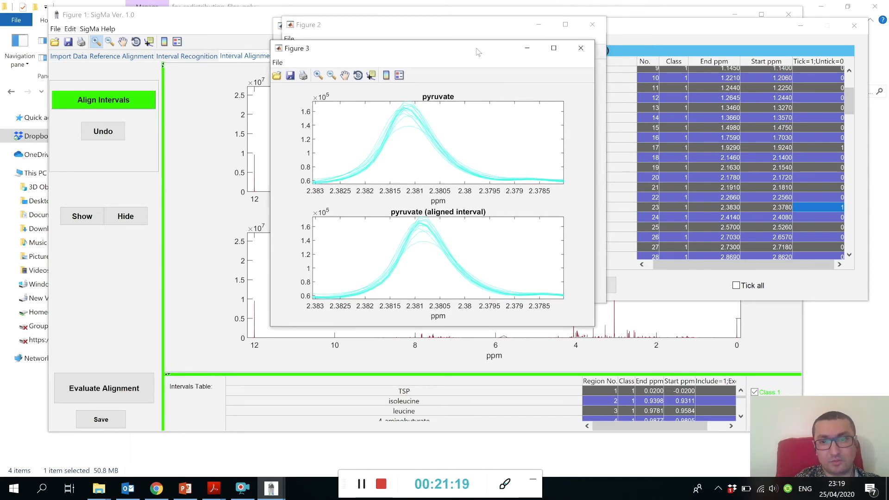
{"action": "left_click_drag", "start_coordinate": [478, 52], "coordinate": [724, 85]}
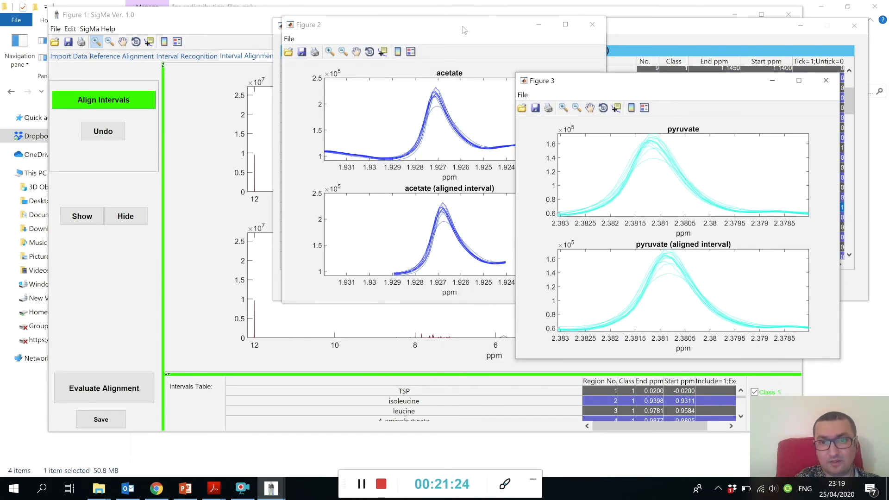
{"action": "mouse_move", "coordinate": [465, 30]}
{"action": "left_mouse_down"}
{"action": "mouse_move", "coordinate": [325, 82]}
{"action": "mouse_move", "coordinate": [358, 84]}
{"action": "left_mouse_up"}
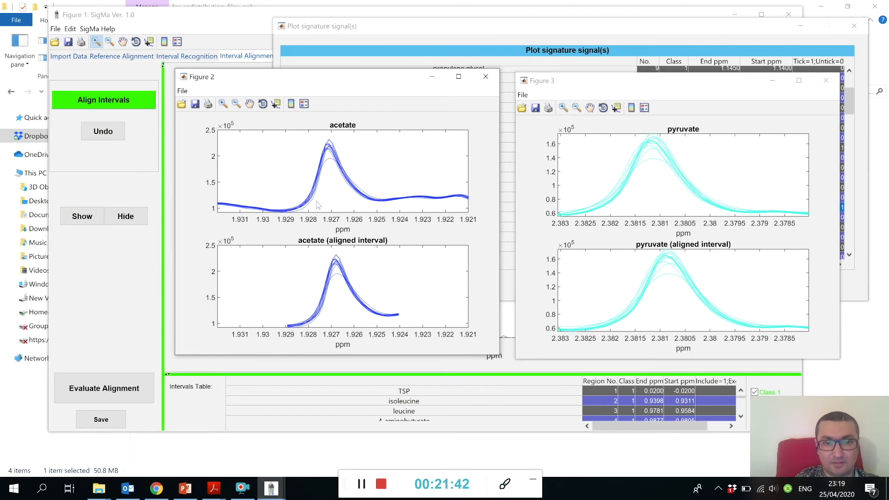
{"action": "left_click", "coordinate": [490, 80]}
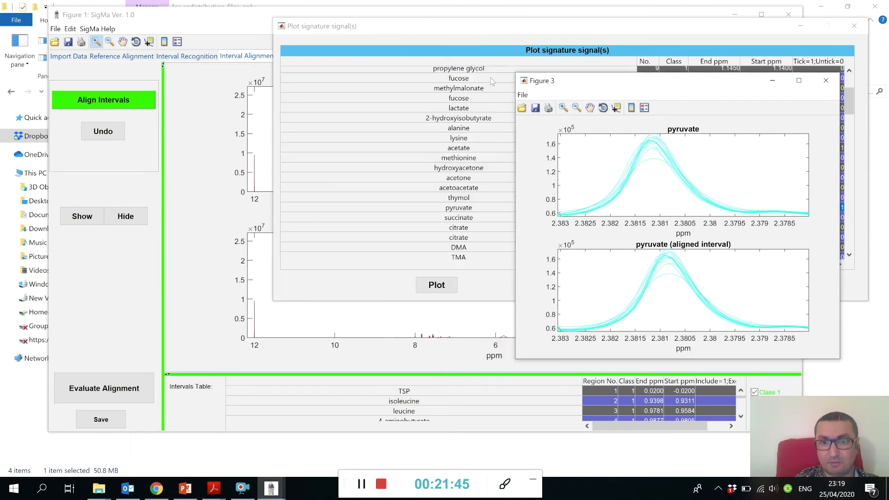
{"action": "left_click", "coordinate": [828, 82]}
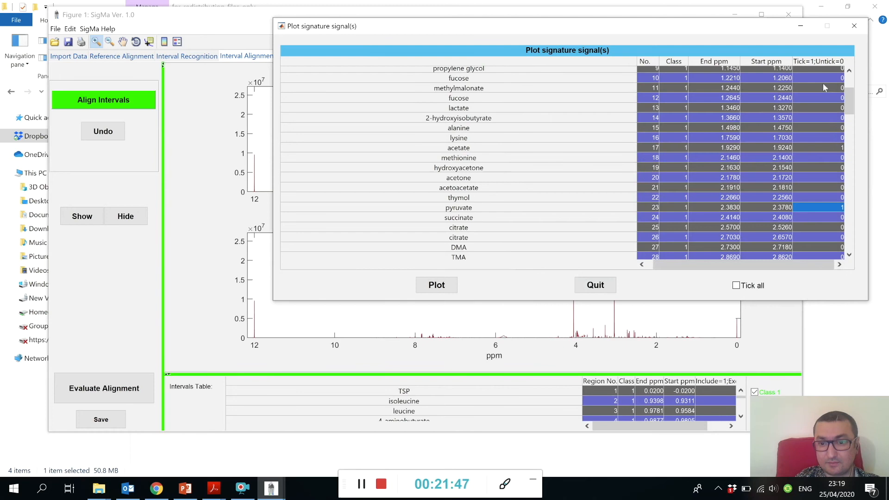
{"action": "left_click", "coordinate": [599, 285]}
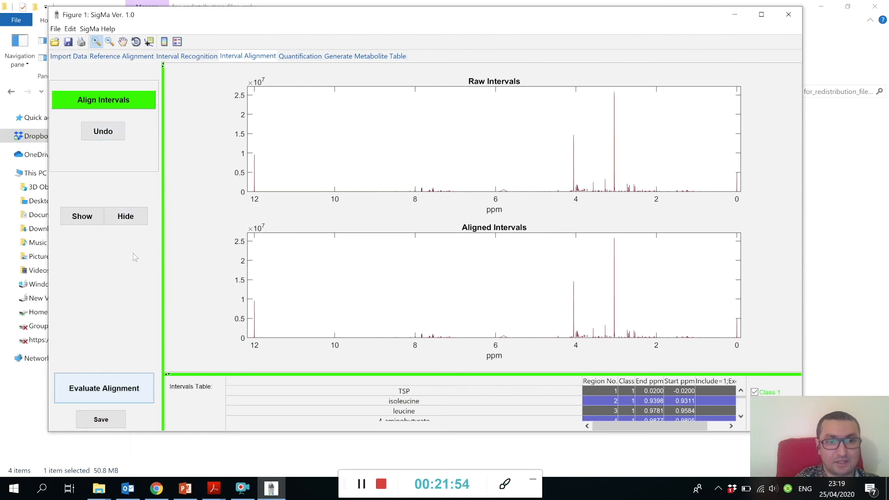
Show the intervals on the raw and aligned spectra and examine the raw region between about 0.3 and 3.3 ppm
{"action": "left_click", "coordinate": [178, 57]}
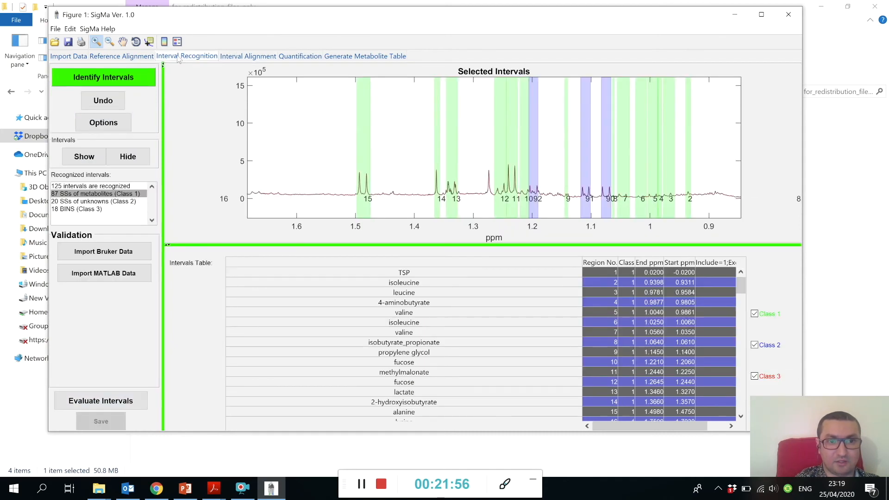
{"action": "left_click", "coordinate": [245, 57]}
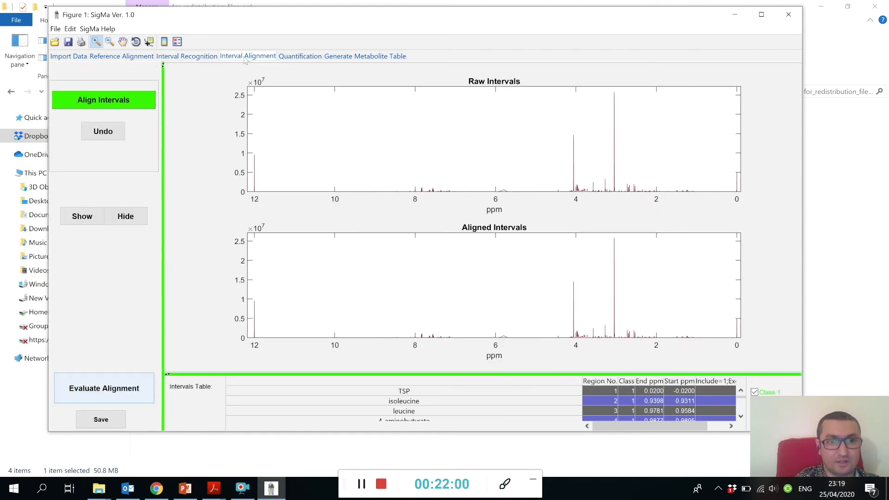
{"action": "left_click", "coordinate": [83, 217]}
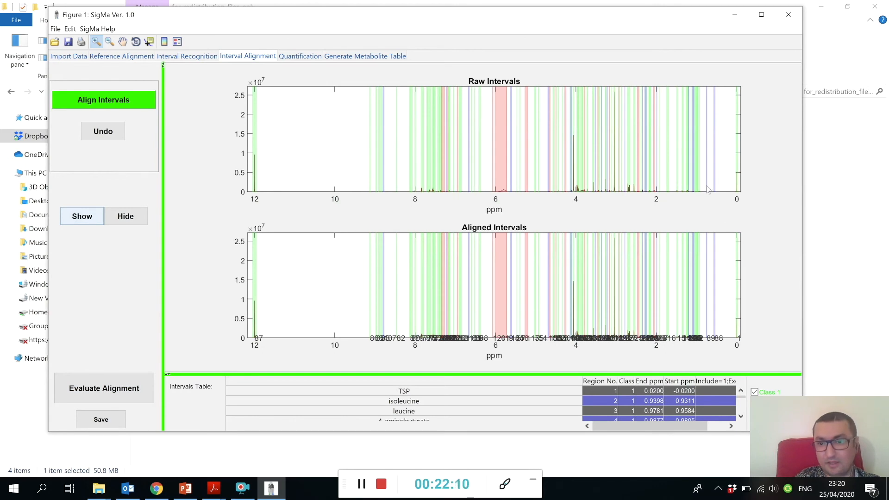
{"action": "left_click_drag", "start_coordinate": [724, 178], "coordinate": [604, 238]}
Examine the recognized intervals between about 2.03 and 2.29 ppm and bring up the option to add a new interval, leaving without adding one
{"action": "left_click_drag", "start_coordinate": [650, 18], "coordinate": [604, 20]}
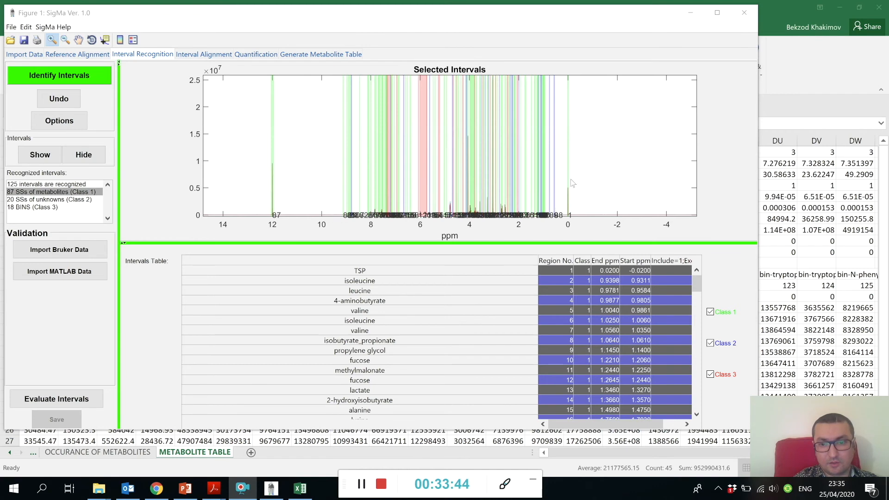
{"action": "left_click_drag", "start_coordinate": [541, 174], "coordinate": [502, 226]}
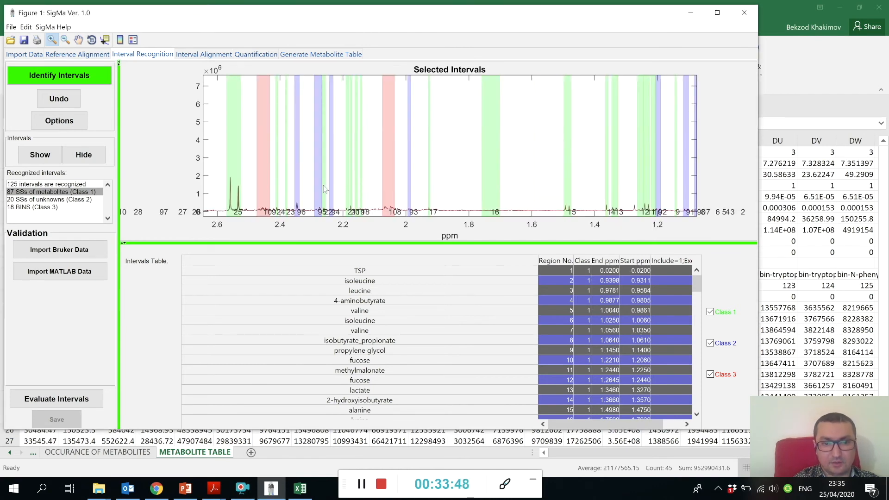
{"action": "left_click_drag", "start_coordinate": [315, 188], "coordinate": [396, 225]}
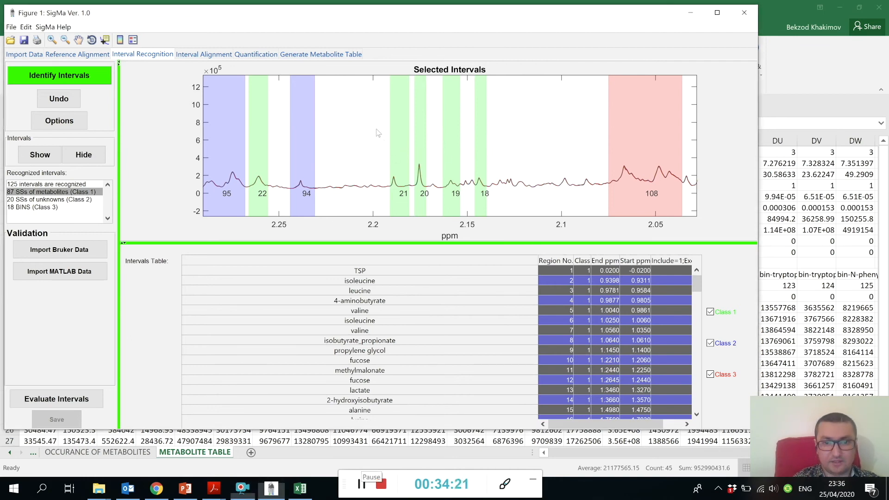
{"action": "right_click", "coordinate": [378, 132]}
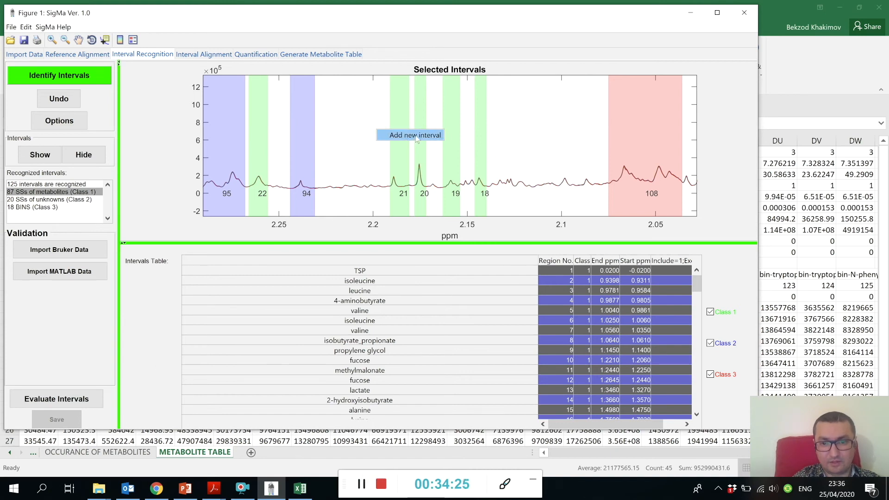
{"action": "left_click", "coordinate": [373, 162]}
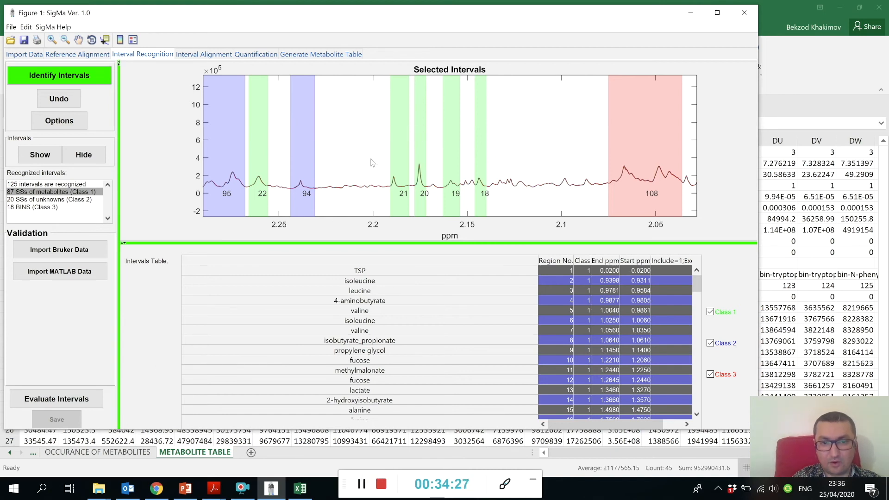
Change interval 21's limits to about 2.195 and 2.184 ppm
{"action": "right_click", "coordinate": [399, 145]}
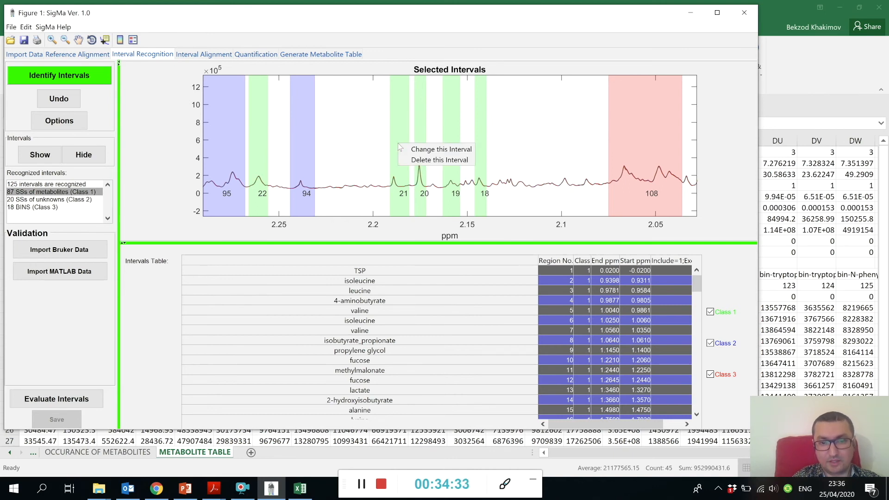
{"action": "left_click", "coordinate": [424, 150]}
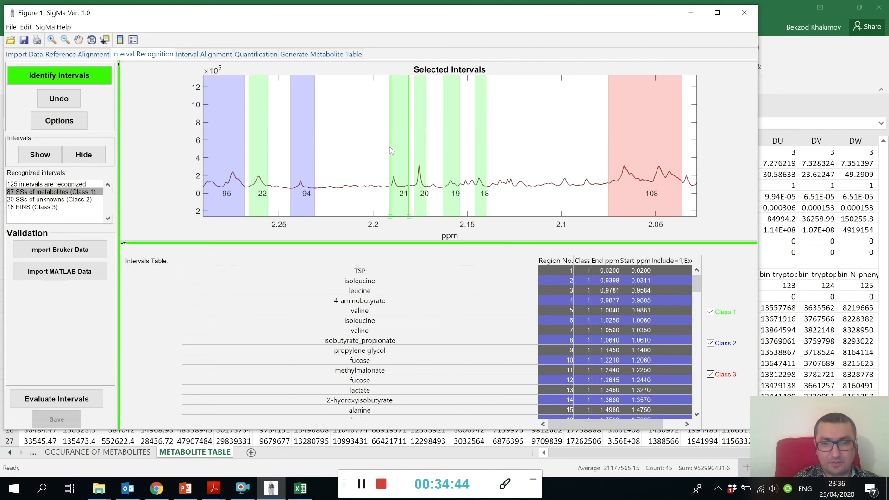
{"action": "left_click_drag", "start_coordinate": [390, 148], "coordinate": [382, 148]}
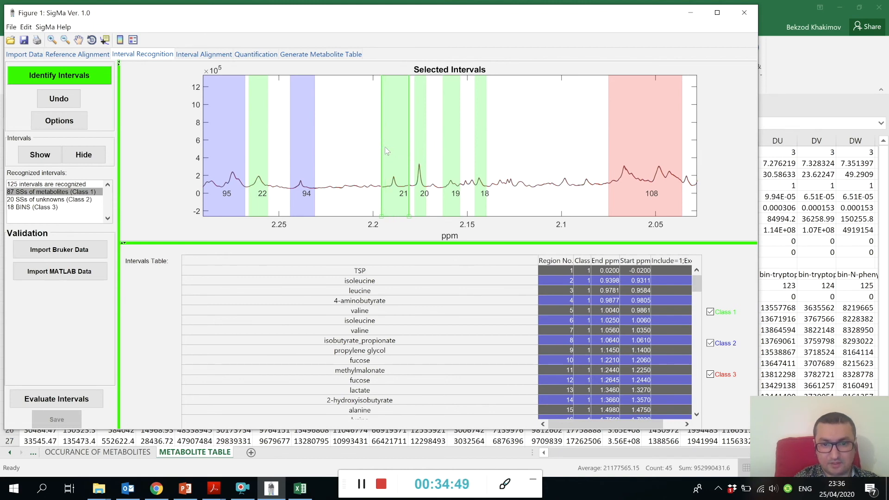
{"action": "left_click_drag", "start_coordinate": [409, 150], "coordinate": [403, 151]}
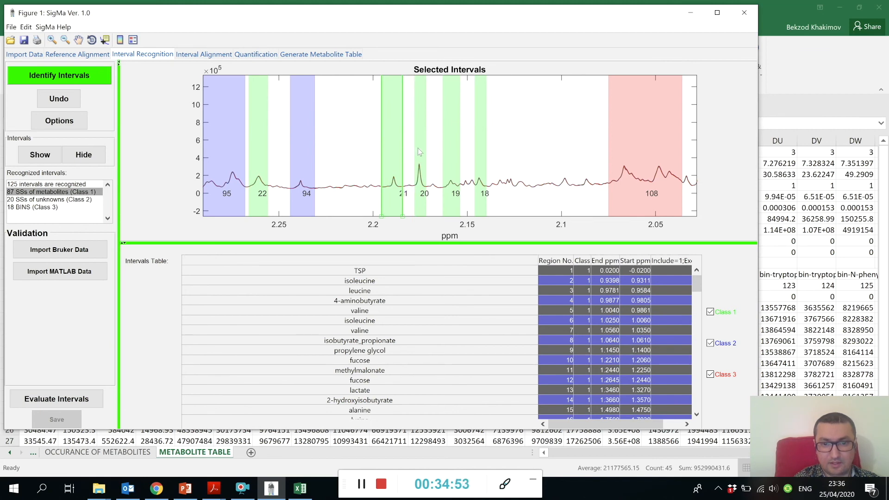
Extend the higher-ppm limit of interval 20 to about 2.18 ppm and delete interval 19
{"action": "right_click", "coordinate": [418, 149]}
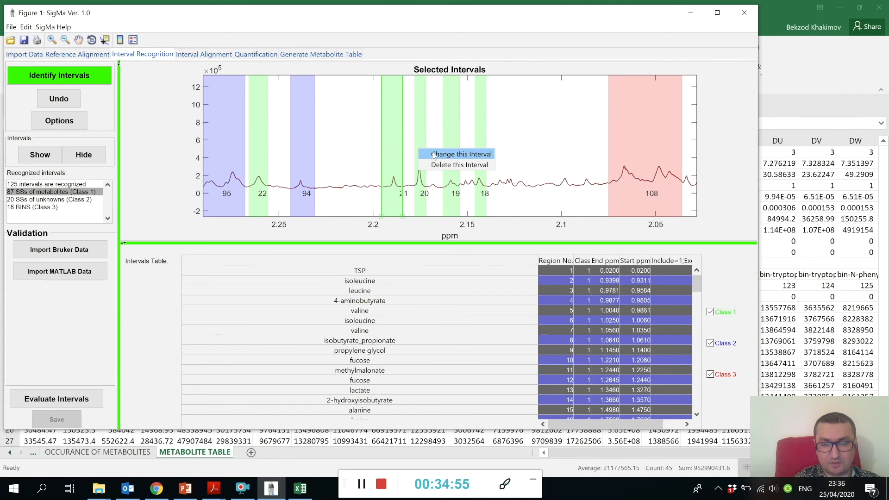
{"action": "left_click", "coordinate": [434, 154]}
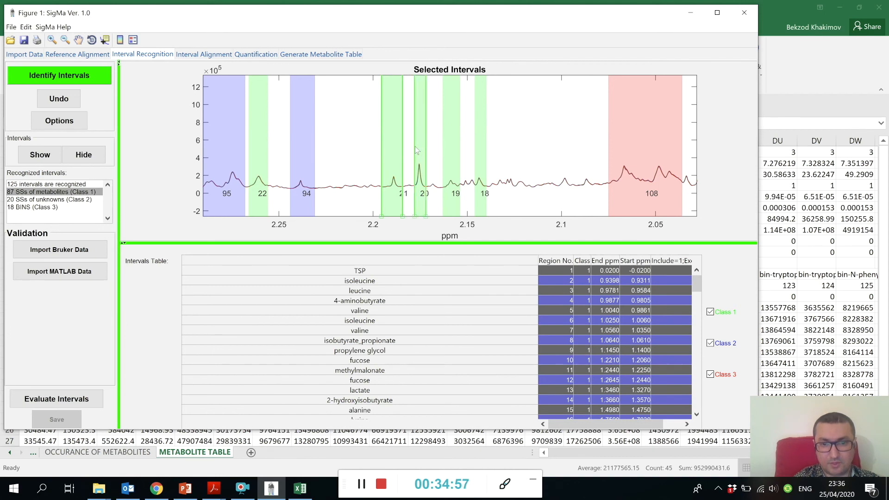
{"action": "left_click_drag", "start_coordinate": [415, 147], "coordinate": [410, 146]}
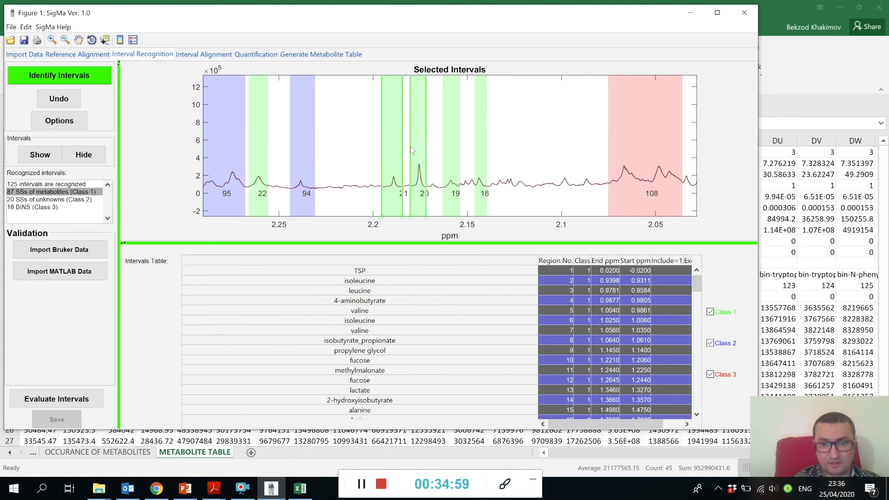
{"action": "right_click", "coordinate": [450, 148]}
{"action": "left_click", "coordinate": [467, 162]}
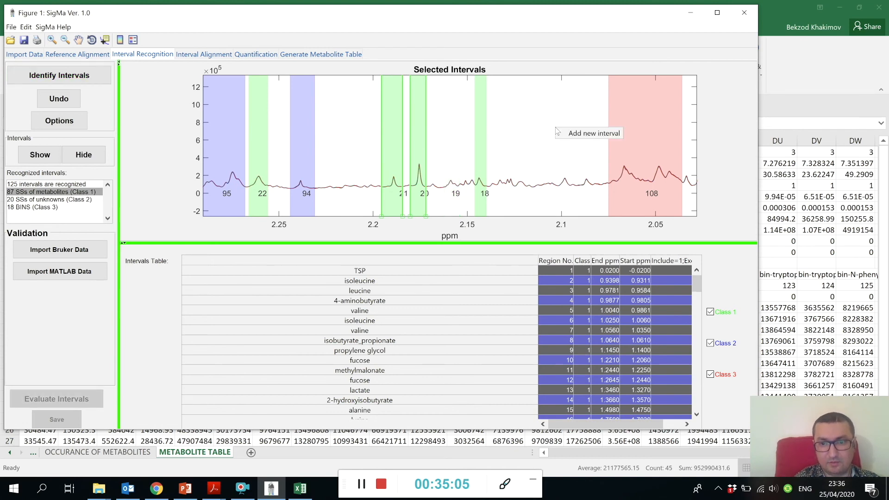
Add a new interval near 2.10 ppm with component name Un1, class 2 and variables included set to 1
{"action": "left_click", "coordinate": [571, 136]}
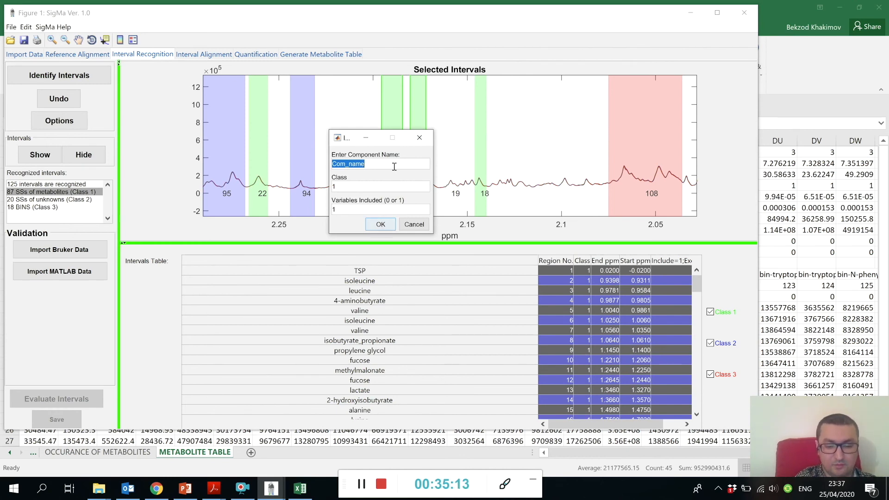
{"action": "type", "text": "U"}
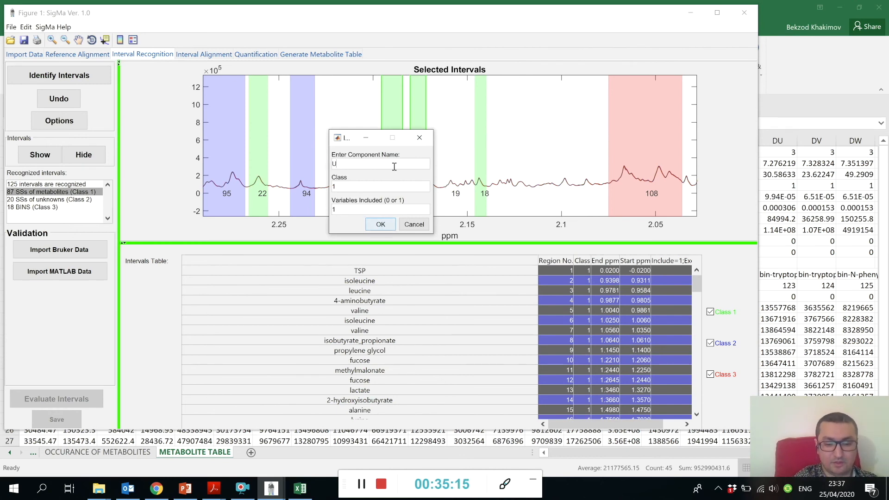
{"action": "type", "text": "n1"}
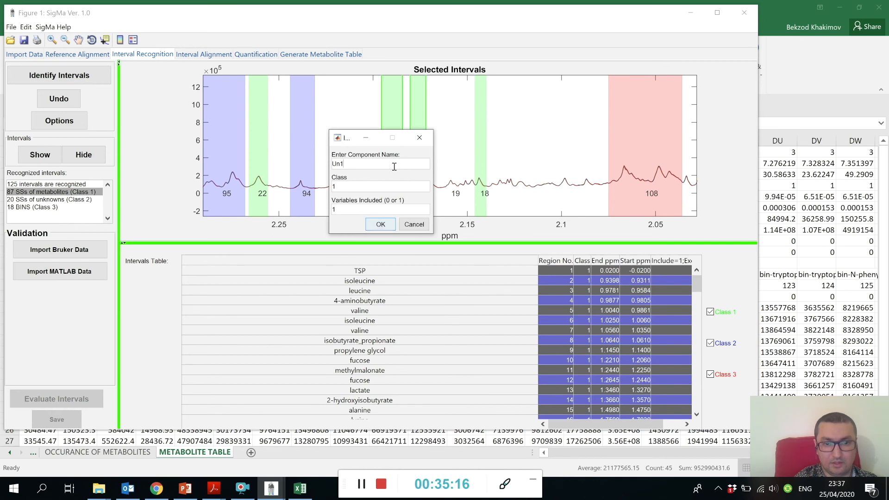
{"action": "left_click", "coordinate": [374, 185]}
{"action": "key", "text": "BackSpace"}
{"action": "type", "text": "2"}
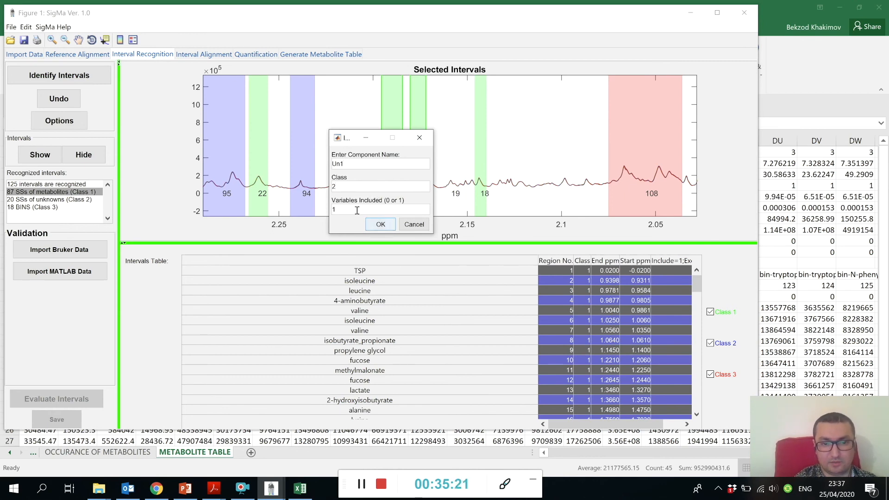
{"action": "left_click", "coordinate": [384, 224]}
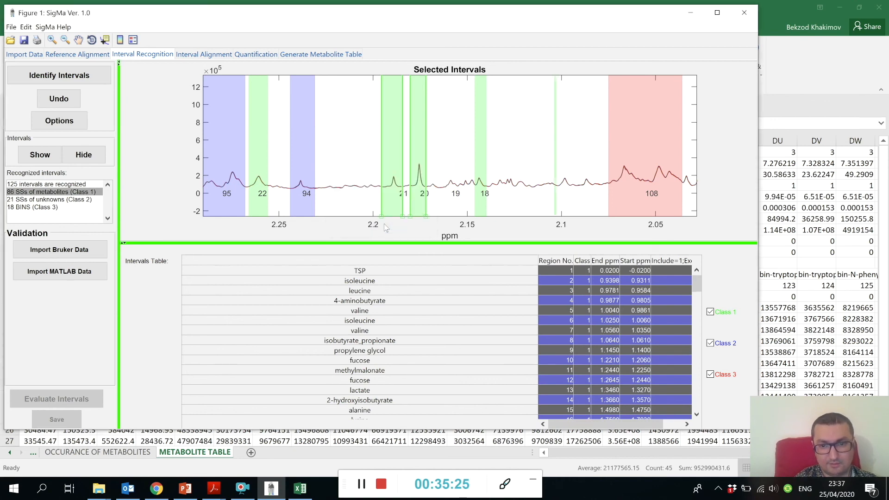
Adjust the limits of the Un1 interval to span about 2.102 to 2.092 ppm around the small peak
{"action": "right_click", "coordinate": [557, 144]}
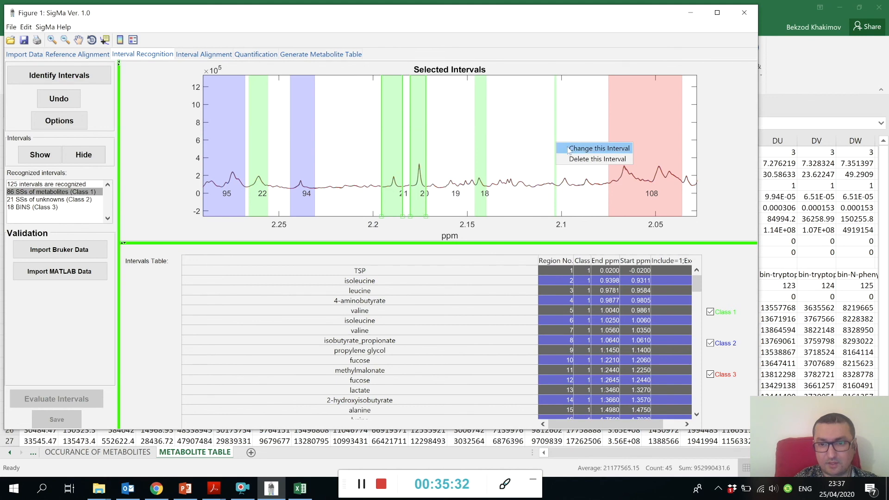
{"action": "left_click", "coordinate": [569, 149]}
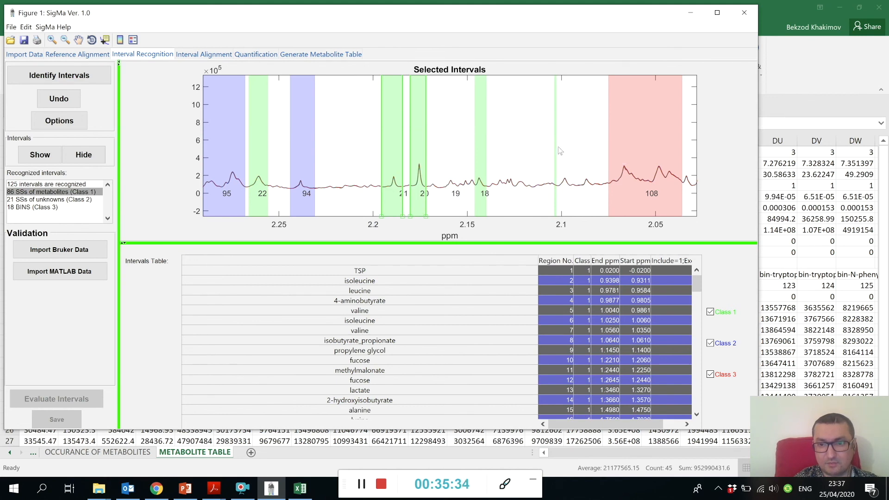
{"action": "left_click_drag", "start_coordinate": [564, 152], "coordinate": [579, 154]}
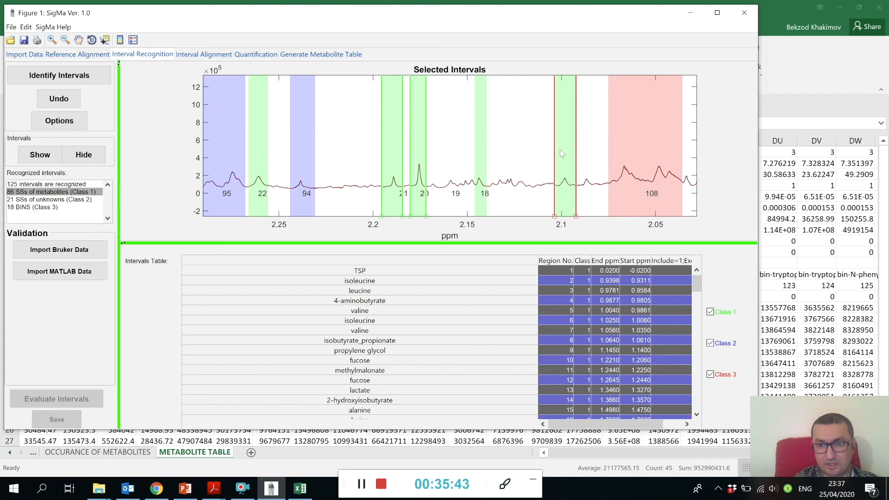
{"action": "left_click_drag", "start_coordinate": [556, 147], "coordinate": [558, 151]}
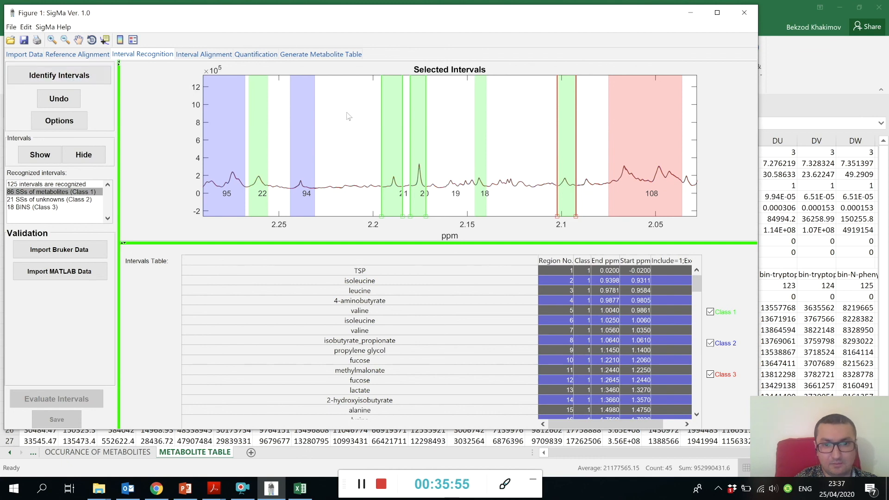
Add a new interval near 2.217 ppm with component name Un2, class 1 and variables included set to 1
{"action": "right_click", "coordinate": [343, 123]}
{"action": "left_click", "coordinate": [357, 125]}
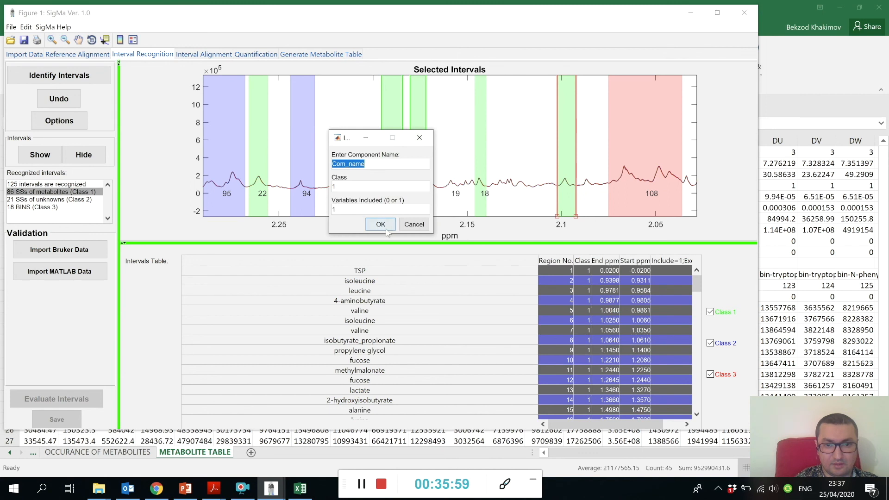
{"action": "type", "text": "Un2"}
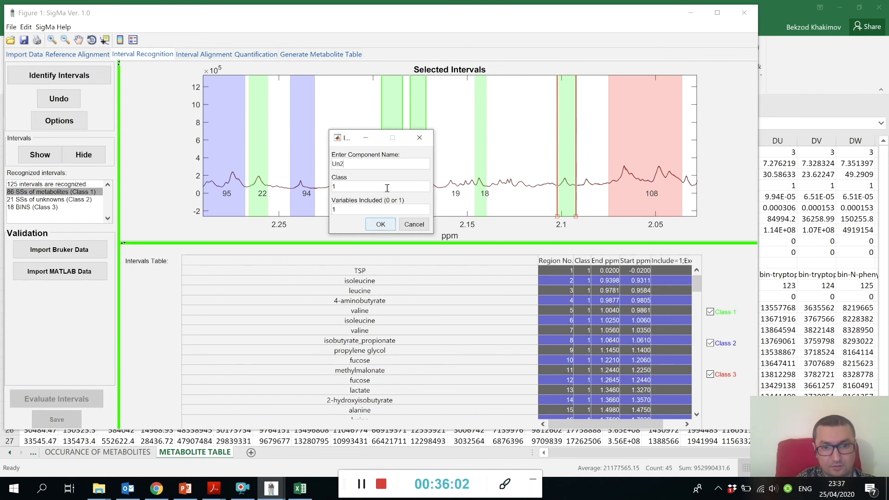
{"action": "left_click", "coordinate": [382, 225]}
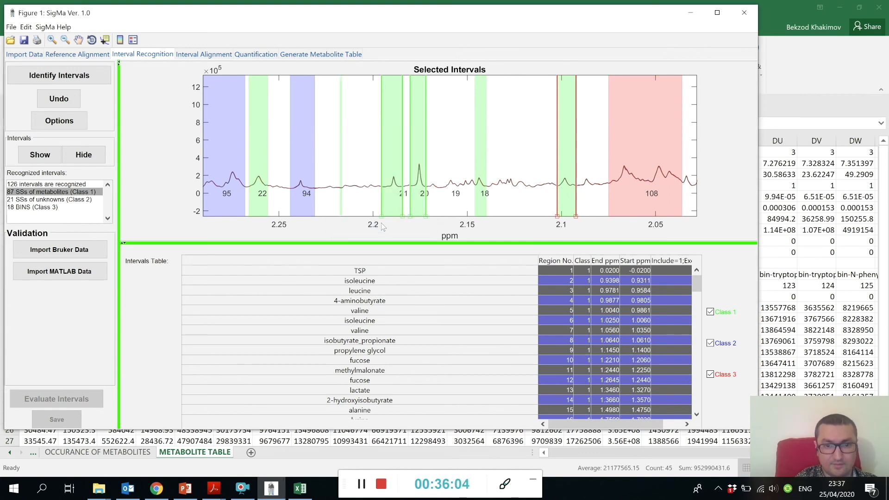
Adjust the Un2 interval to span about 2.217 to 2.208 ppm
{"action": "right_click", "coordinate": [343, 174]}
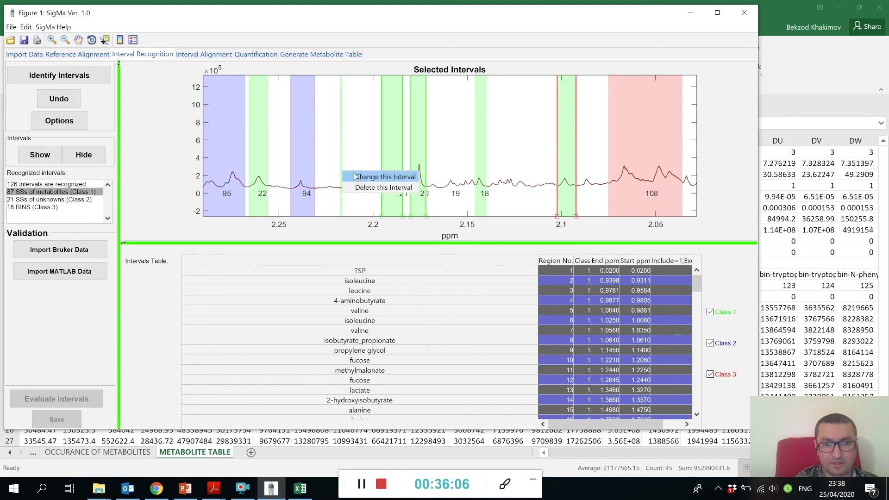
{"action": "left_click", "coordinate": [345, 175]}
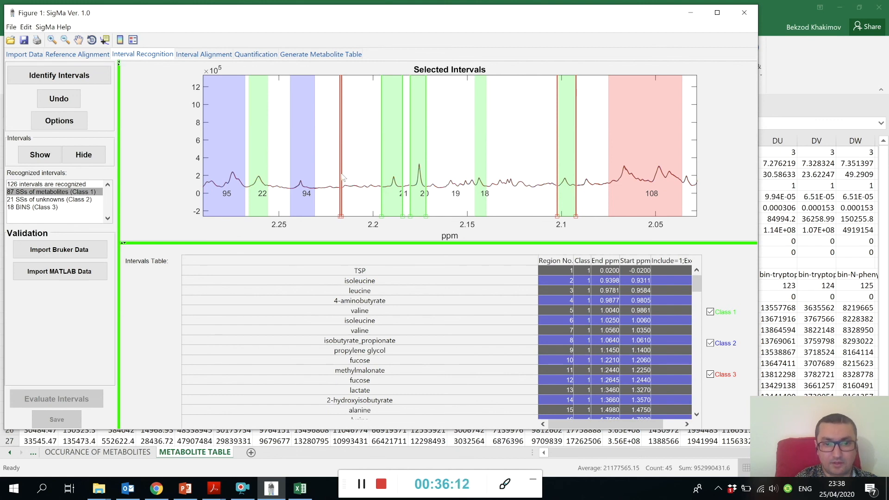
{"action": "left_click_drag", "start_coordinate": [351, 180], "coordinate": [363, 181]}
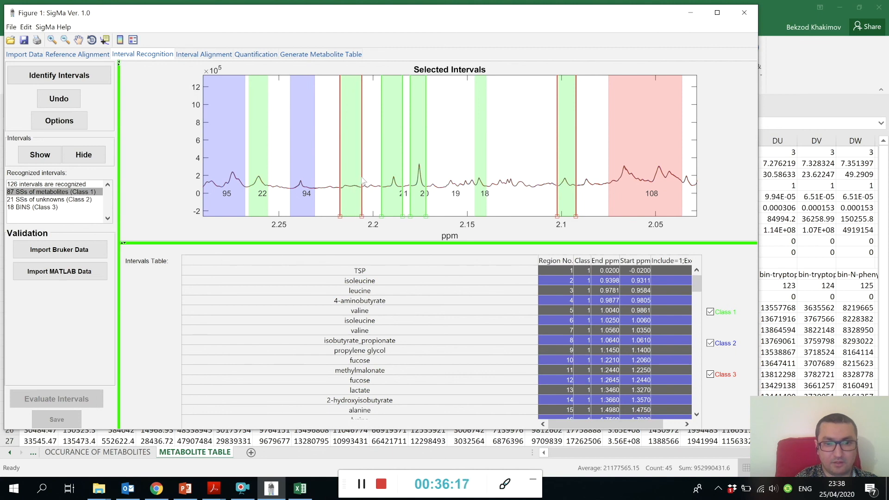
{"action": "left_click_drag", "start_coordinate": [363, 181], "coordinate": [359, 180]}
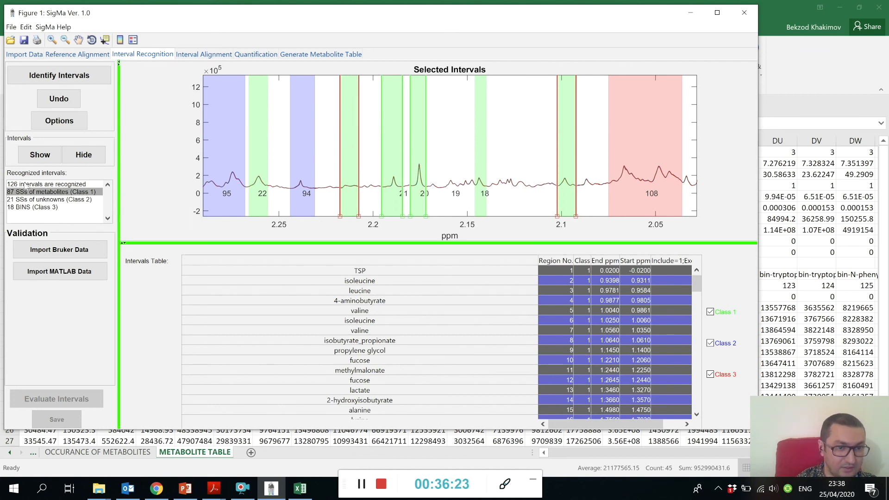
Rerun the interval identification with the edited intervals, and refresh the plot by hiding all recognized intervals and showing them again
{"action": "left_click", "coordinate": [52, 77]}
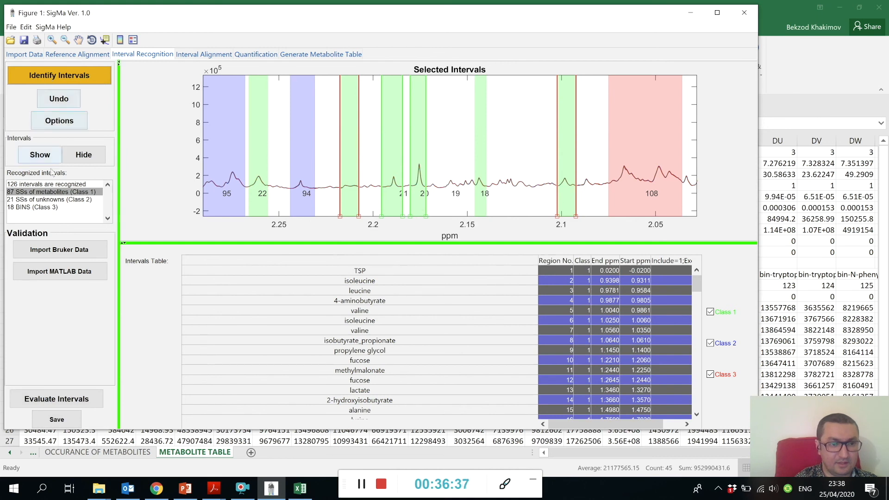
{"action": "left_click", "coordinate": [51, 185]}
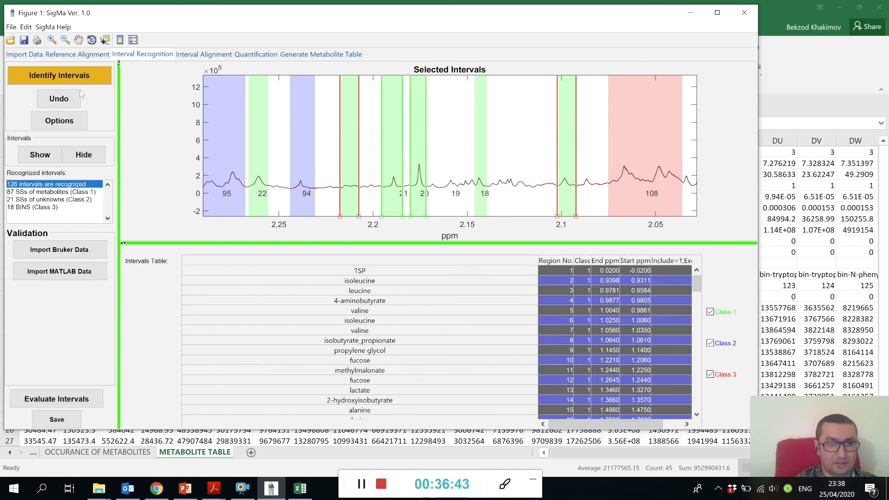
{"action": "left_click", "coordinate": [90, 157]}
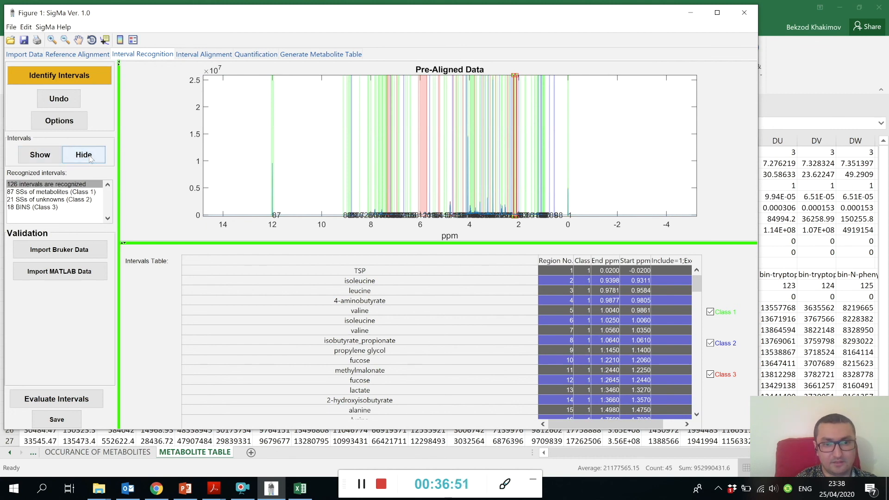
{"action": "left_click", "coordinate": [44, 158]}
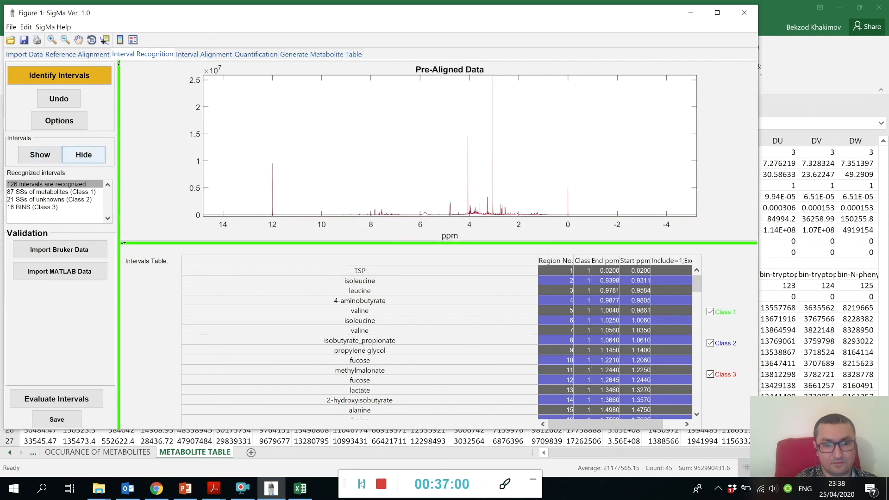
{"action": "left_click", "coordinate": [46, 157]}
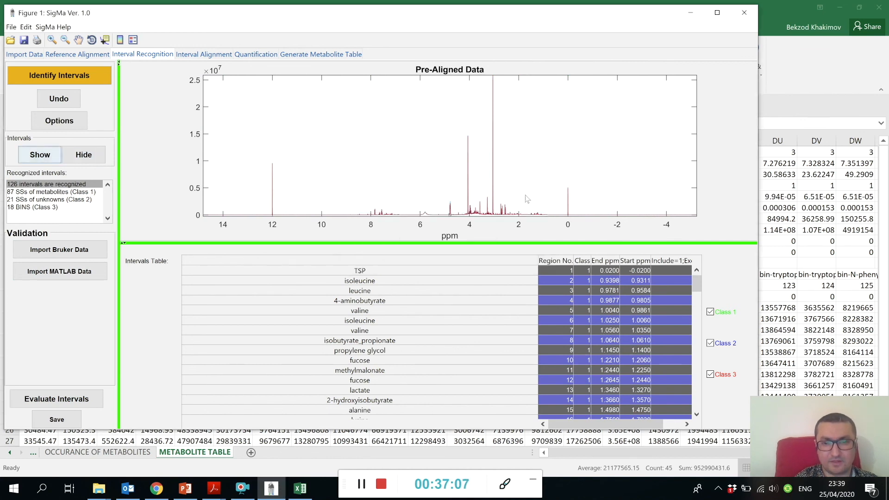
Zoom in on the redisplayed intervals in the spectrum plot
{"action": "left_click", "coordinate": [52, 39]}
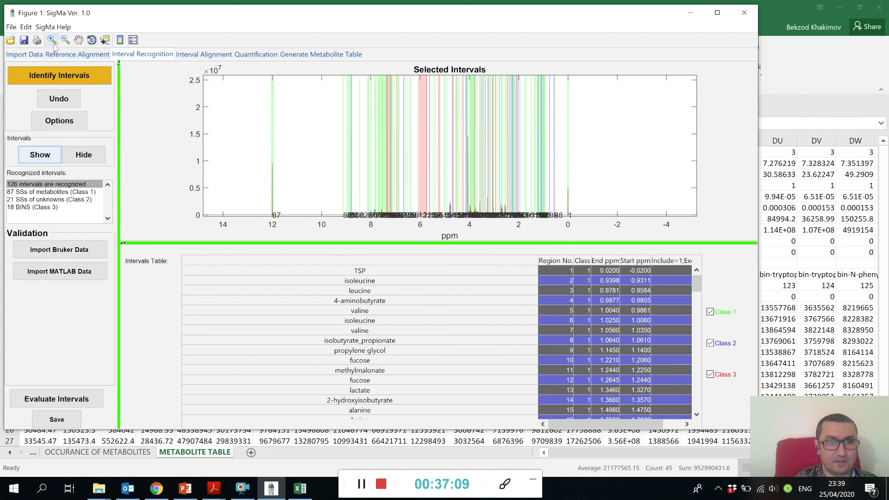